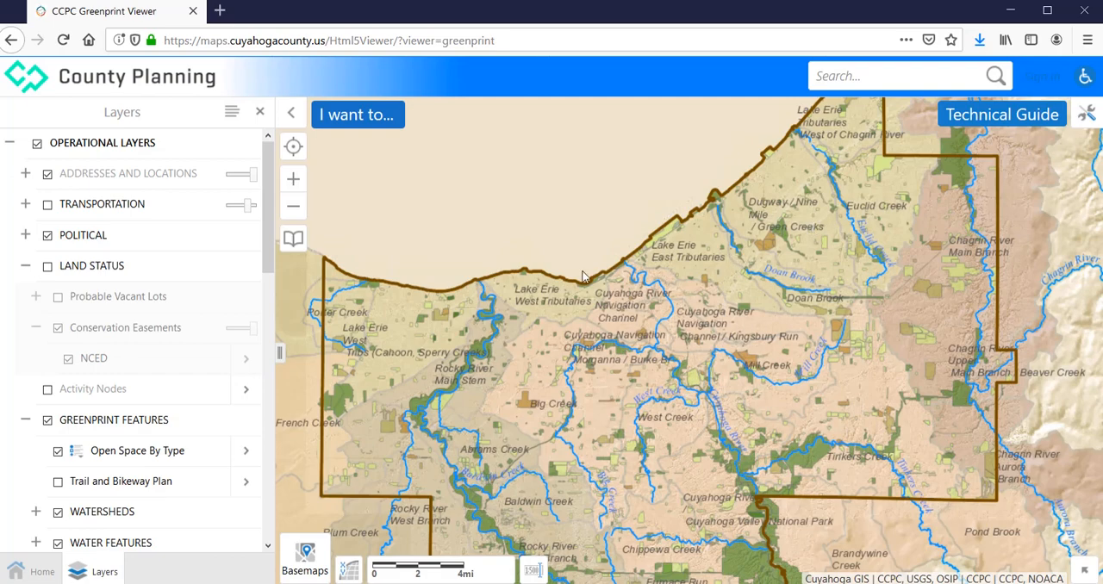
Zoom the map to the bookmarked community covering the Big Creek and West Creek area
{"action": "left_click", "coordinate": [293, 241]}
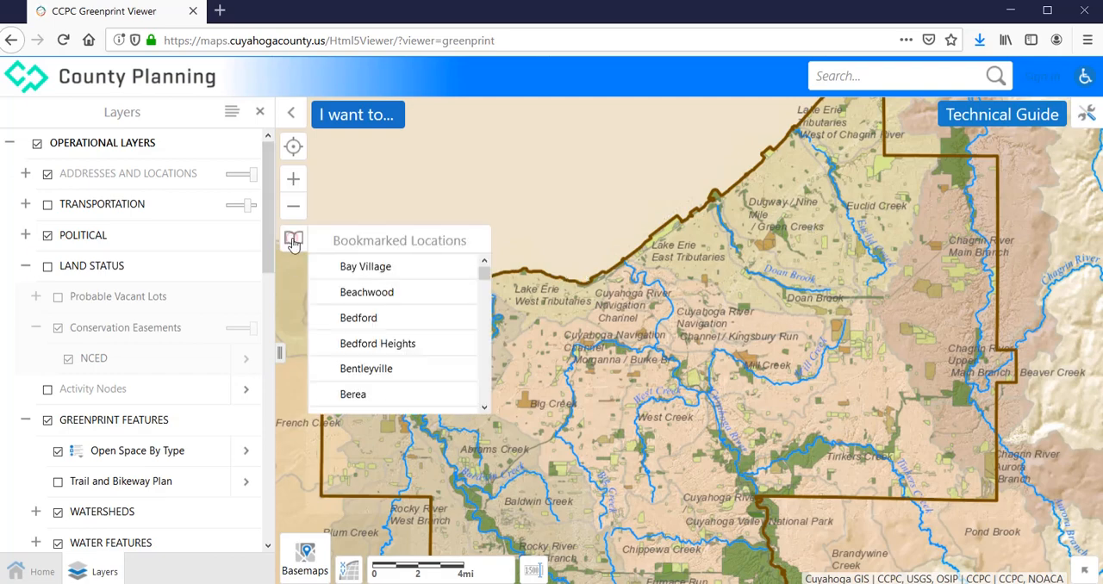
{"action": "left_click_drag", "start_coordinate": [484, 282], "coordinate": [485, 371]}
{"action": "left_click", "coordinate": [354, 305]}
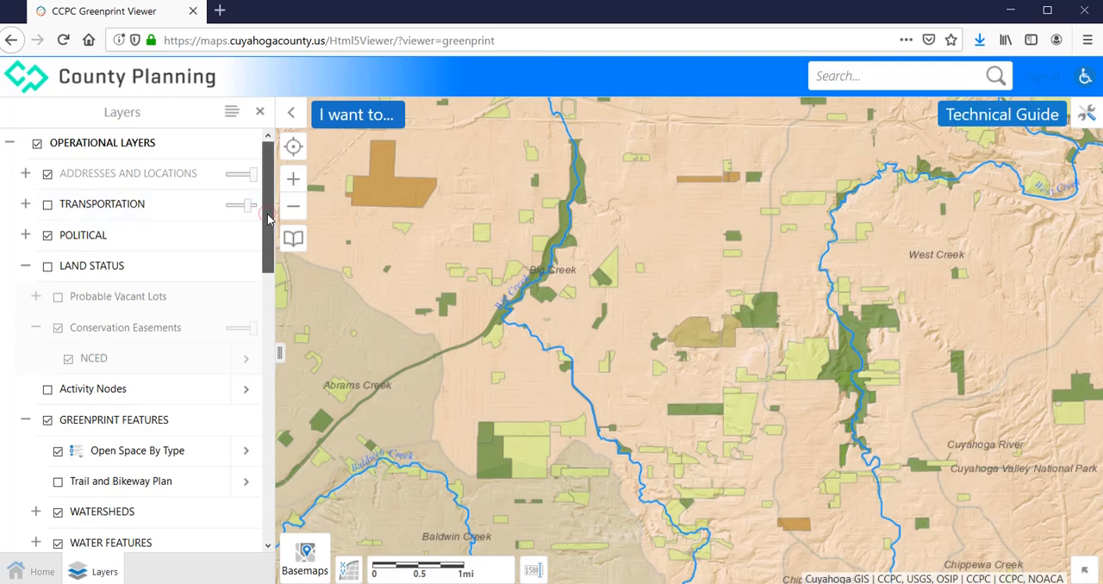
Show the Trail and Bikeway Plan and Census Block Demographics layers and hide the Watersheds layer
{"action": "left_click_drag", "start_coordinate": [268, 219], "coordinate": [256, 295]}
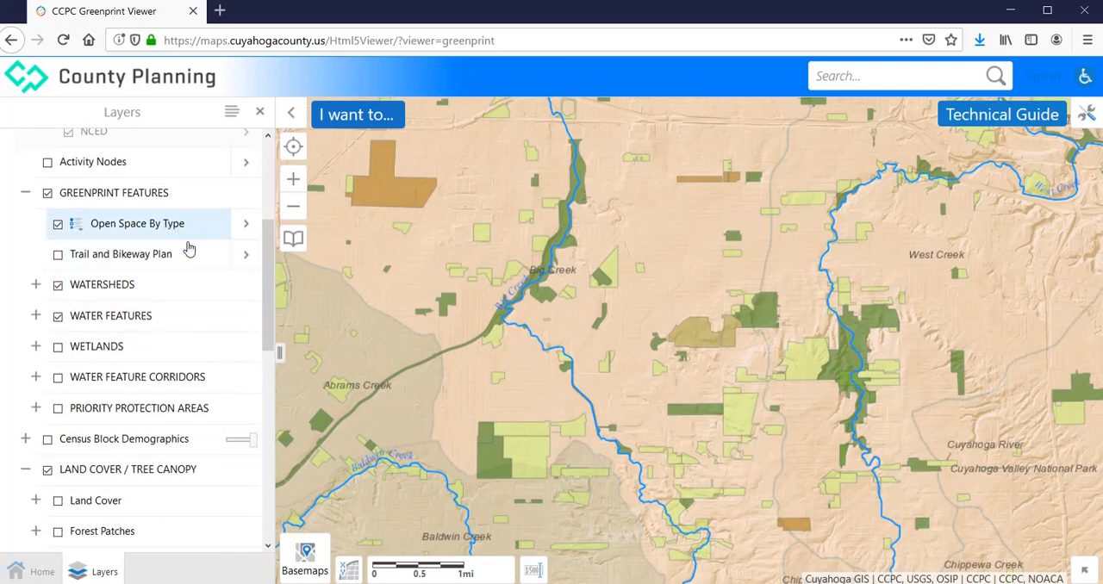
{"action": "left_click", "coordinate": [57, 256]}
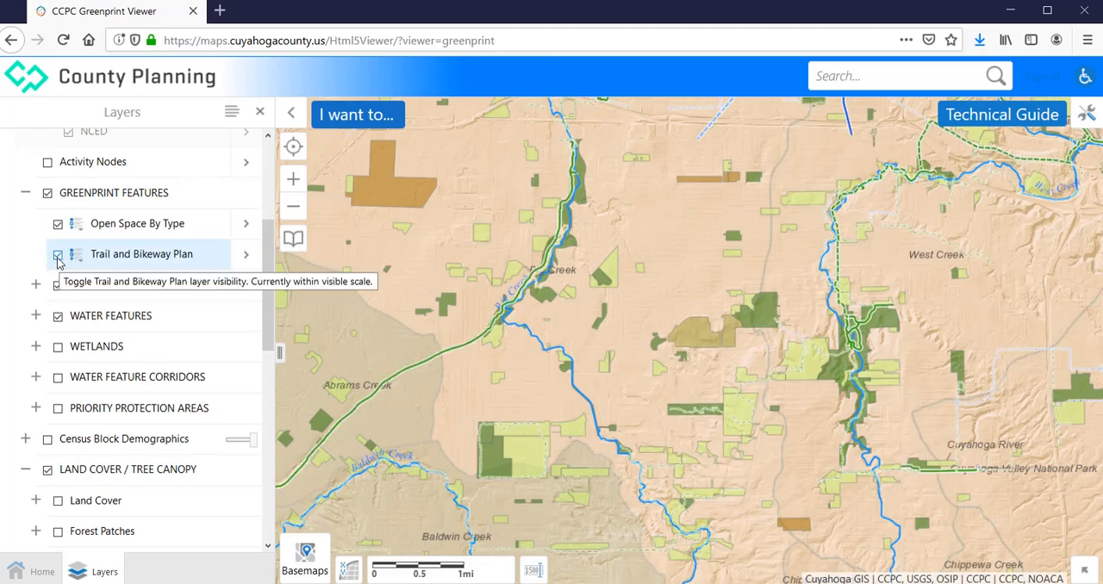
{"action": "left_click", "coordinate": [48, 440]}
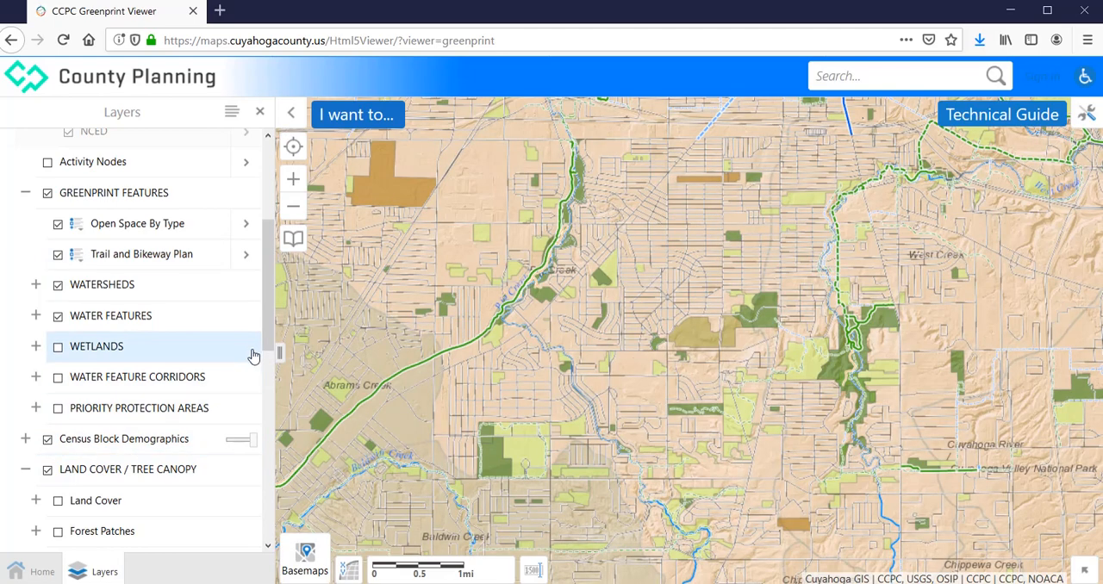
{"action": "left_click", "coordinate": [58, 286]}
Hide the Parcels base map and the Shaded Relief layer
{"action": "left_click_drag", "start_coordinate": [267, 312], "coordinate": [263, 491]}
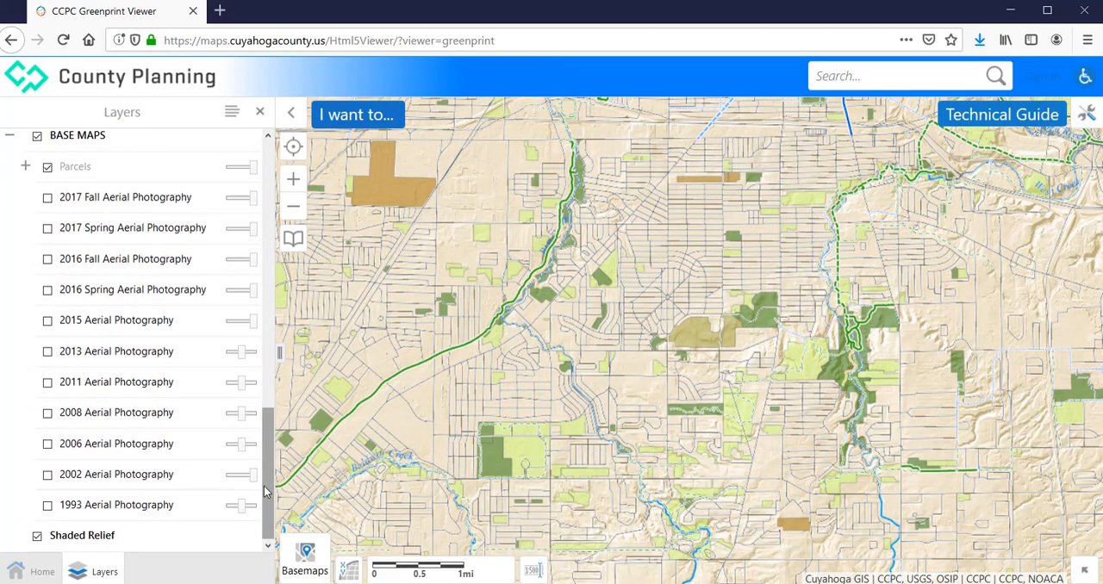
{"action": "left_click", "coordinate": [48, 167]}
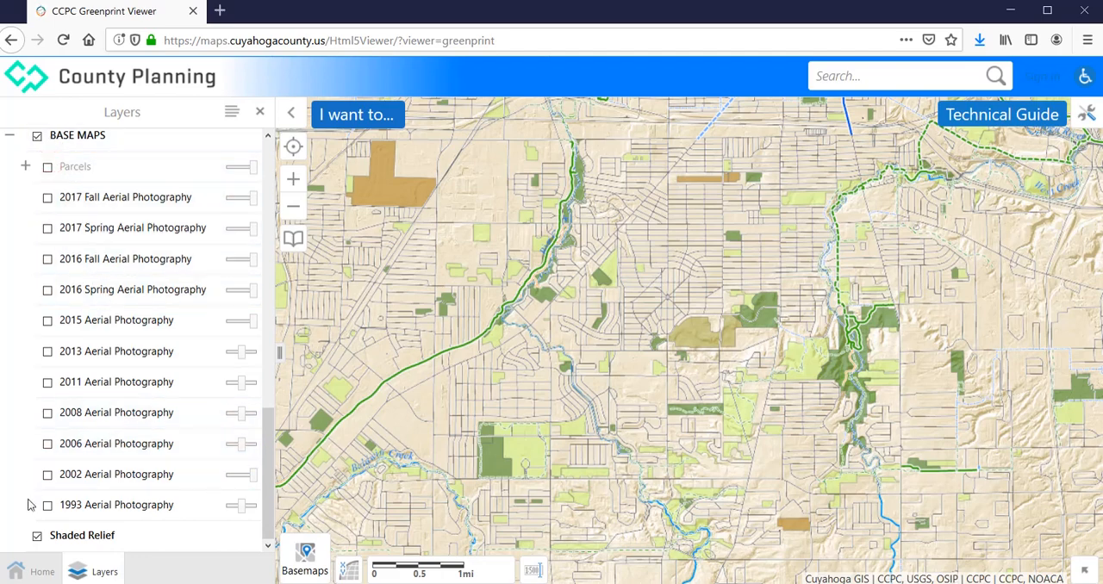
{"action": "left_click", "coordinate": [37, 537]}
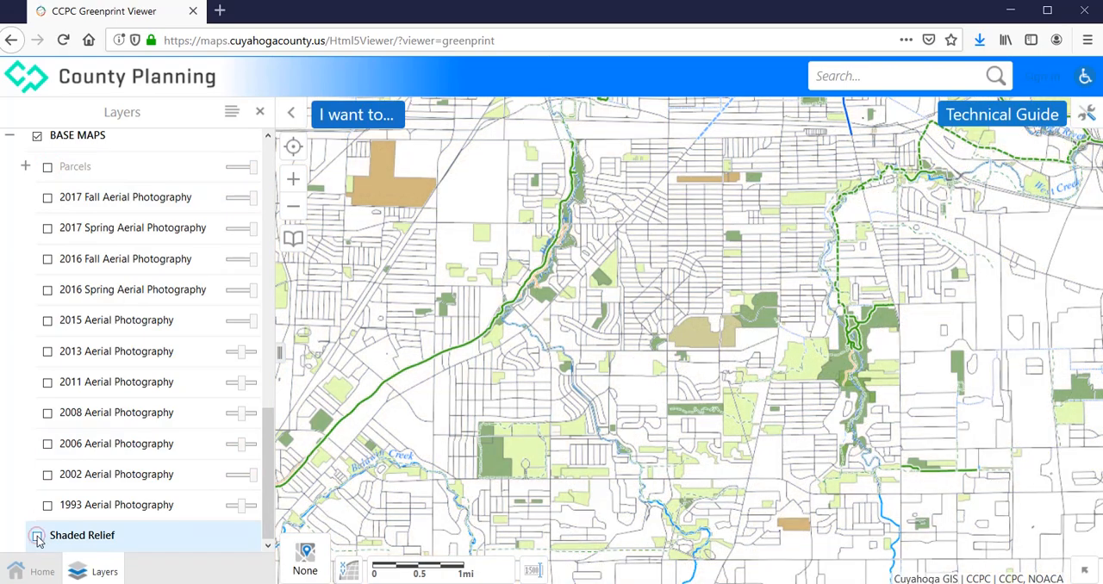
Set up line-based identification near the West Creek Greenway Trail with a 0.25-mile buffer written to the drawing layer
{"action": "left_click", "coordinate": [293, 179]}
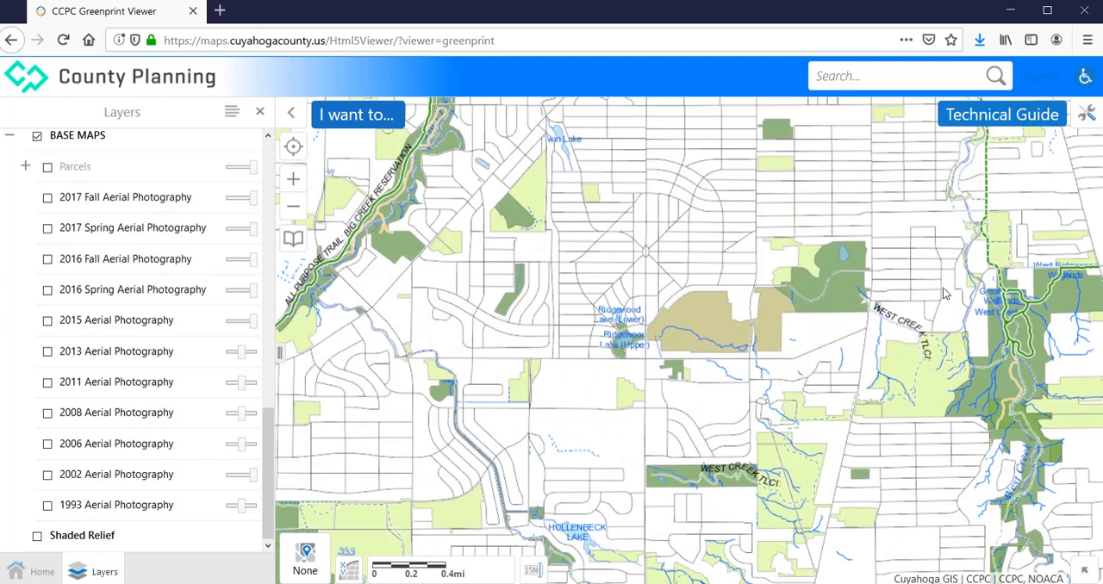
{"action": "left_click_drag", "start_coordinate": [936, 286], "coordinate": [593, 386]}
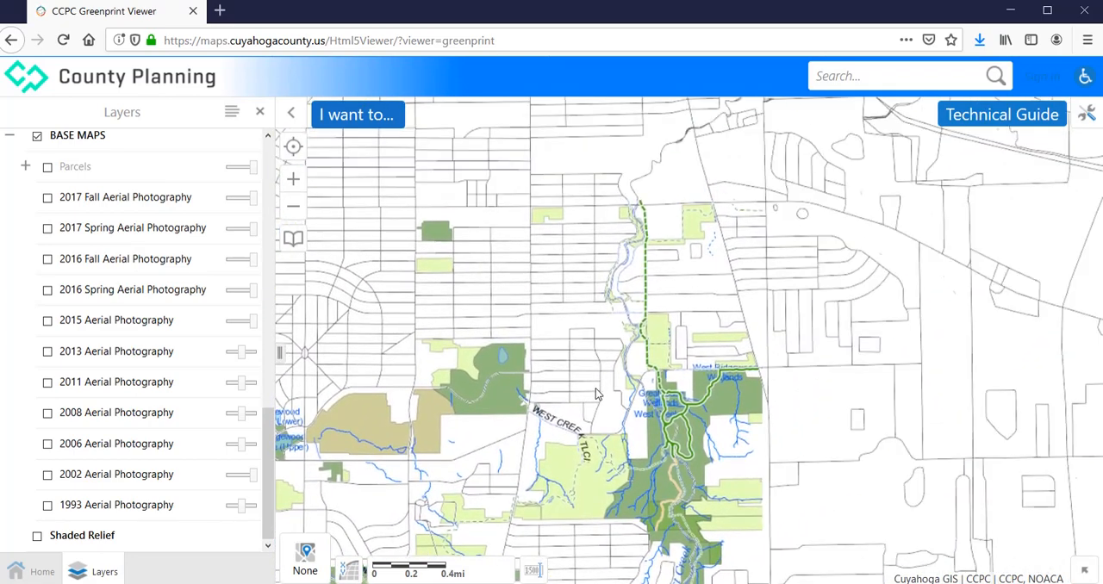
{"action": "left_click_drag", "start_coordinate": [595, 303], "coordinate": [564, 340]}
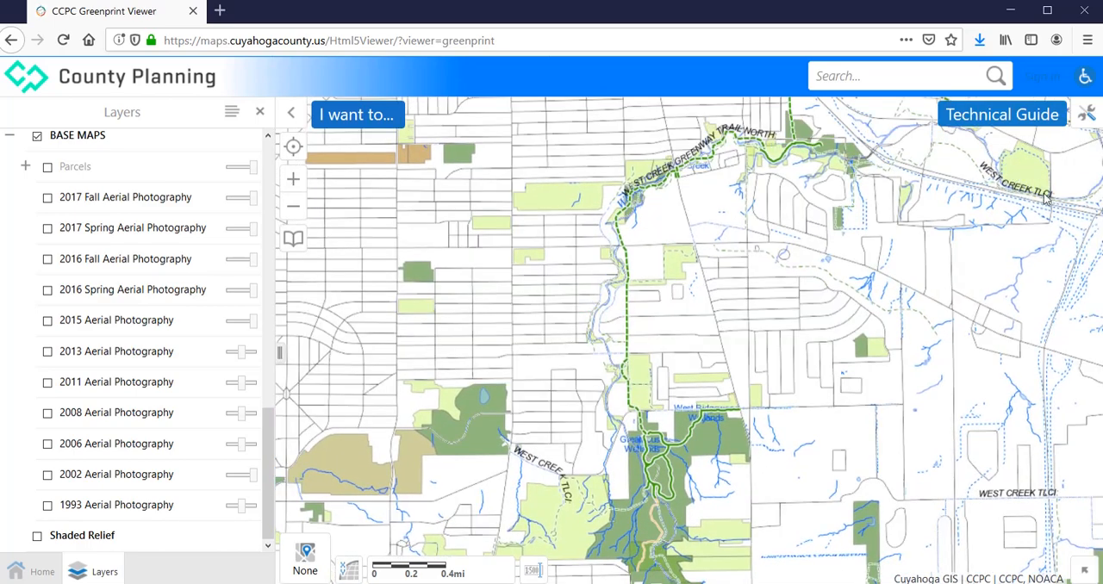
{"action": "left_click", "coordinate": [1087, 116]}
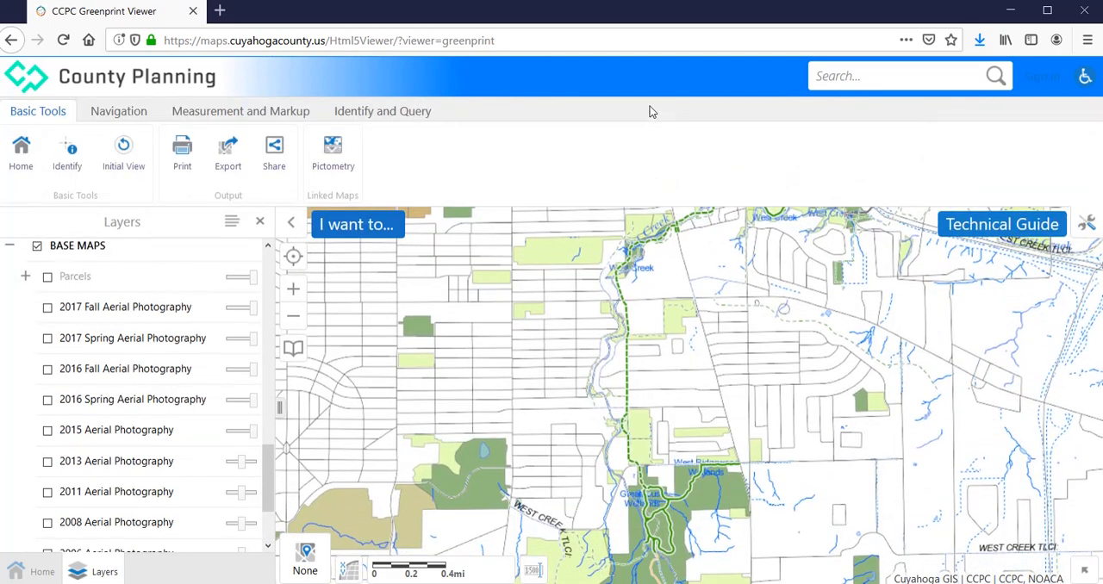
{"action": "left_click", "coordinate": [405, 113]}
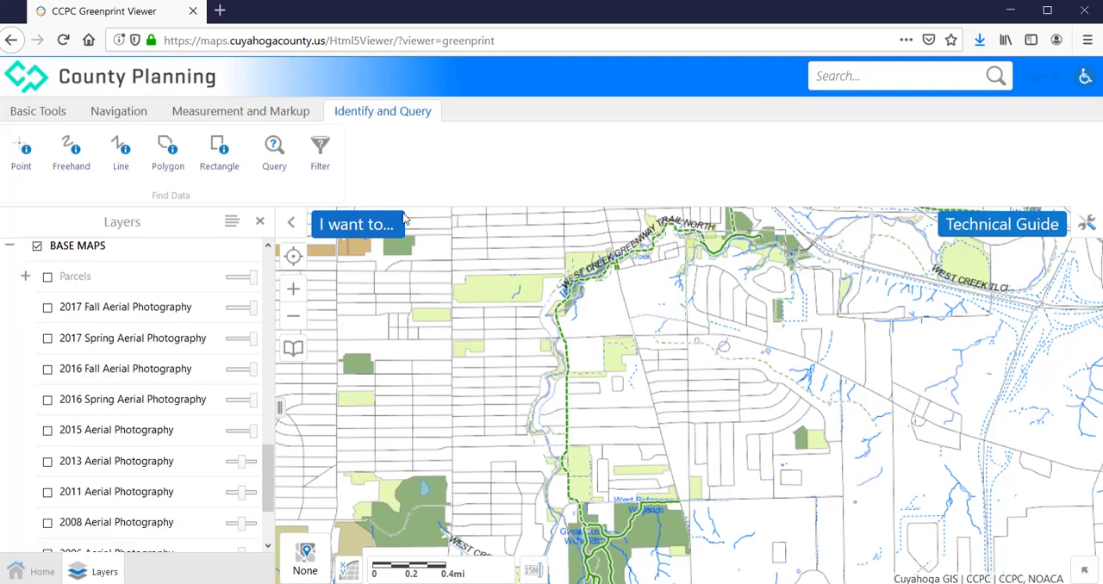
{"action": "left_click", "coordinate": [121, 150]}
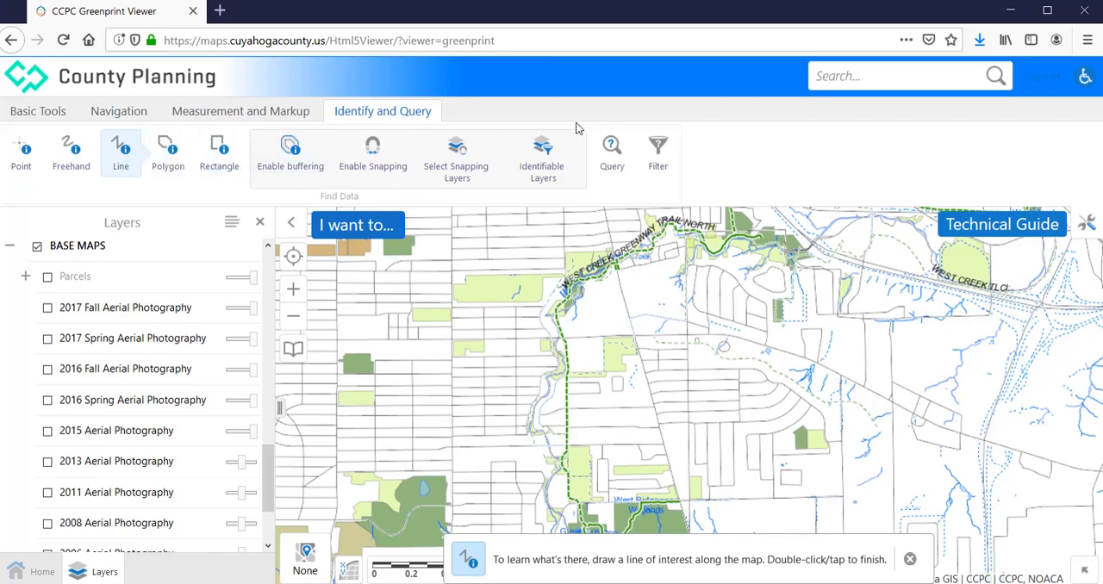
{"action": "left_click", "coordinate": [296, 158]}
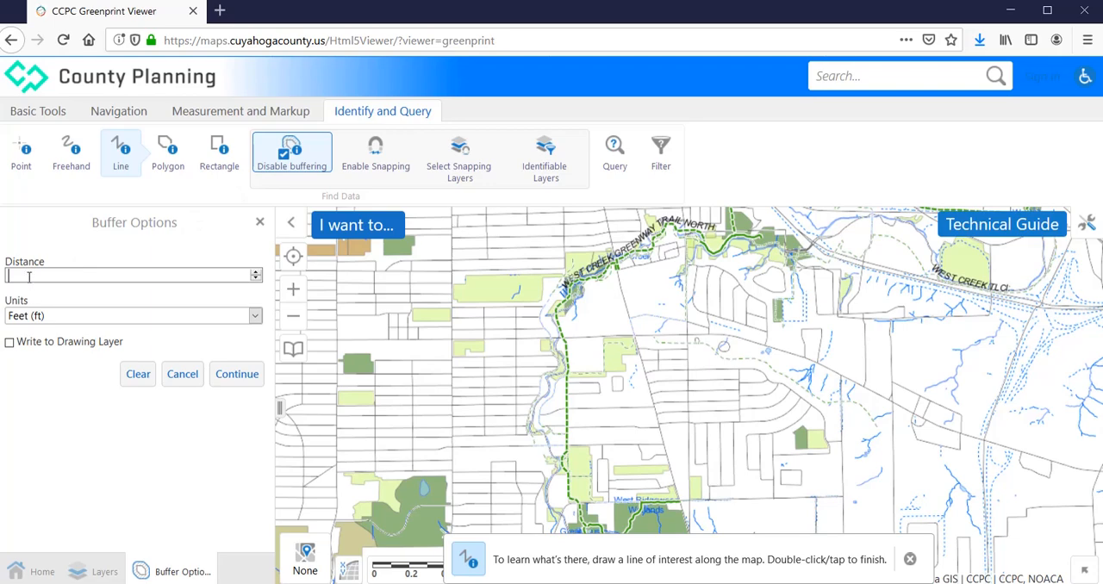
{"action": "type", "text": "00"}
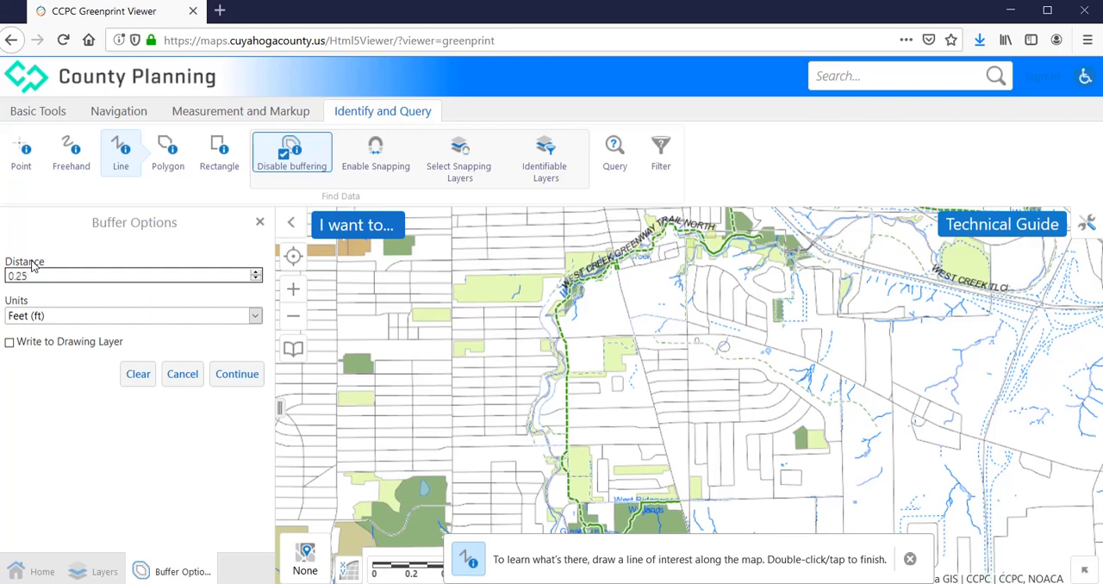
{"action": "left_click", "coordinate": [255, 316]}
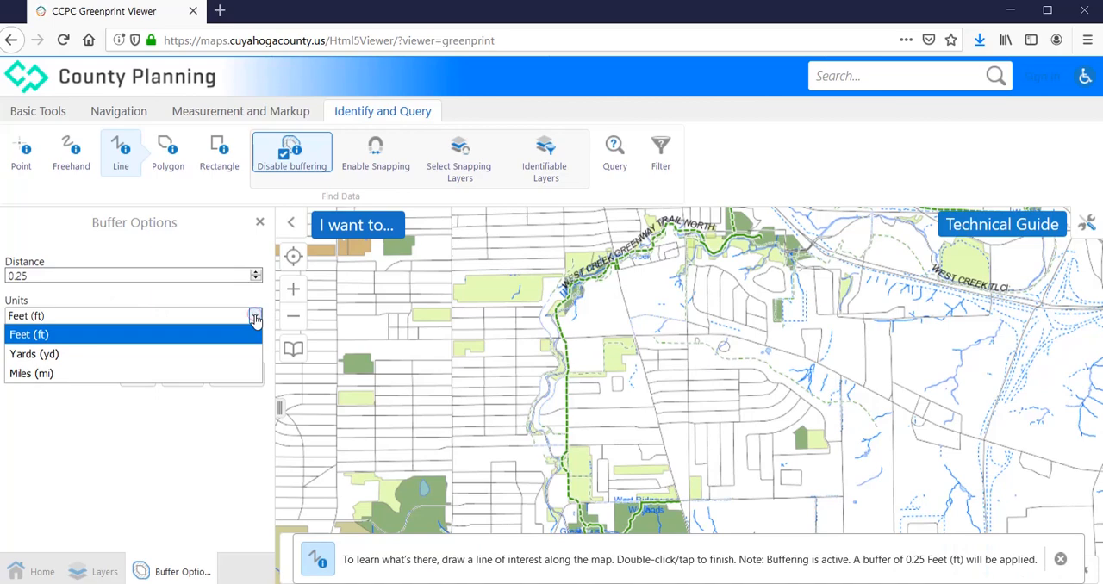
{"action": "left_click", "coordinate": [75, 377]}
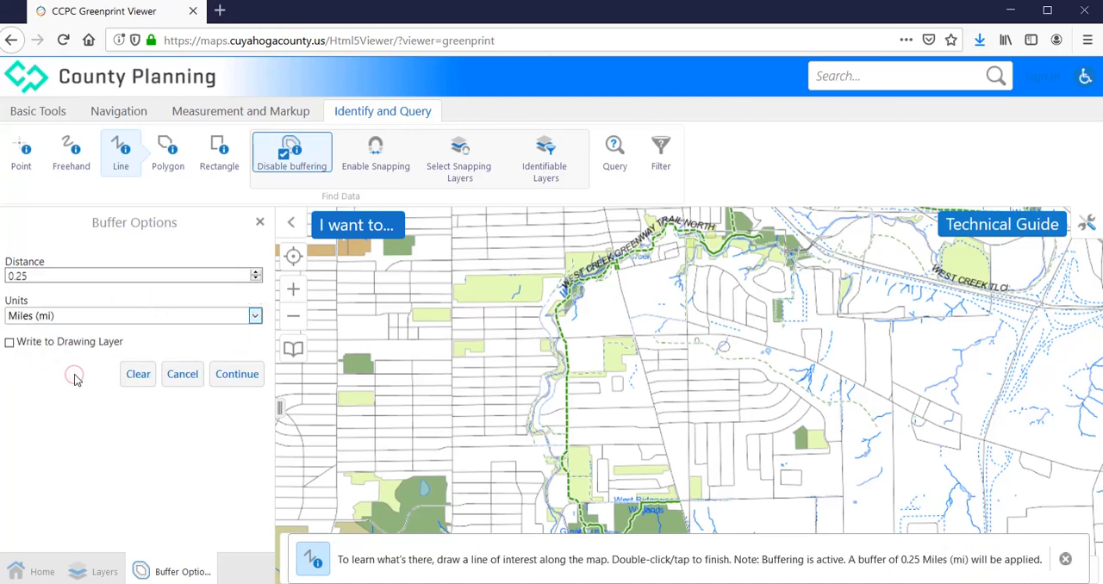
{"action": "left_click", "coordinate": [9, 343]}
Draw a rough identify line along the West Creek Greenway Trail down to the West Ridgewood wetlands, and close the results
{"action": "left_click", "coordinate": [705, 245]}
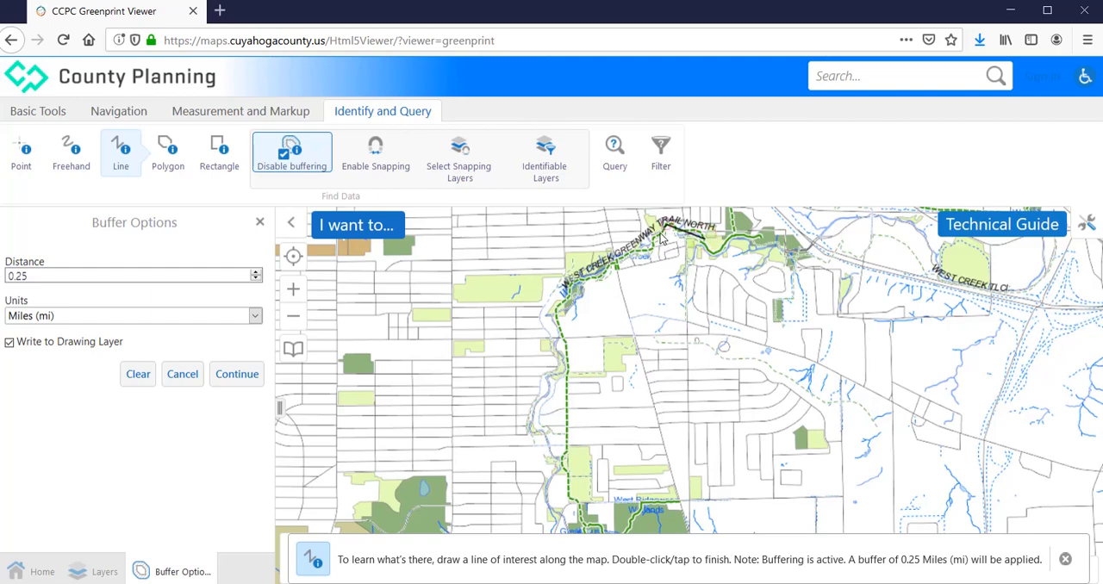
{"action": "left_click", "coordinate": [662, 228]}
{"action": "left_click", "coordinate": [556, 309]}
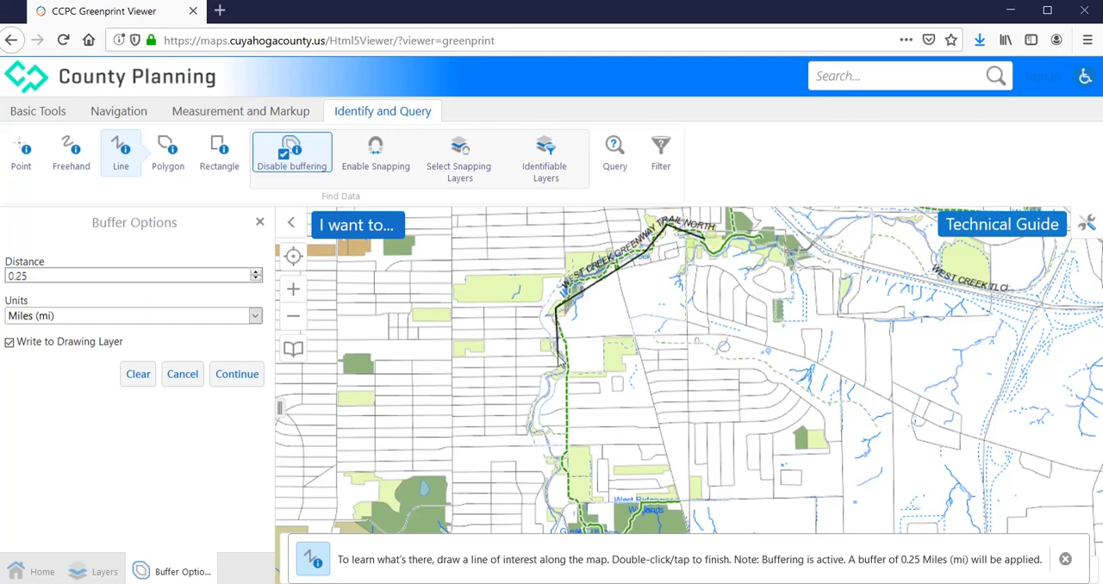
{"action": "double_click", "coordinate": [581, 507]}
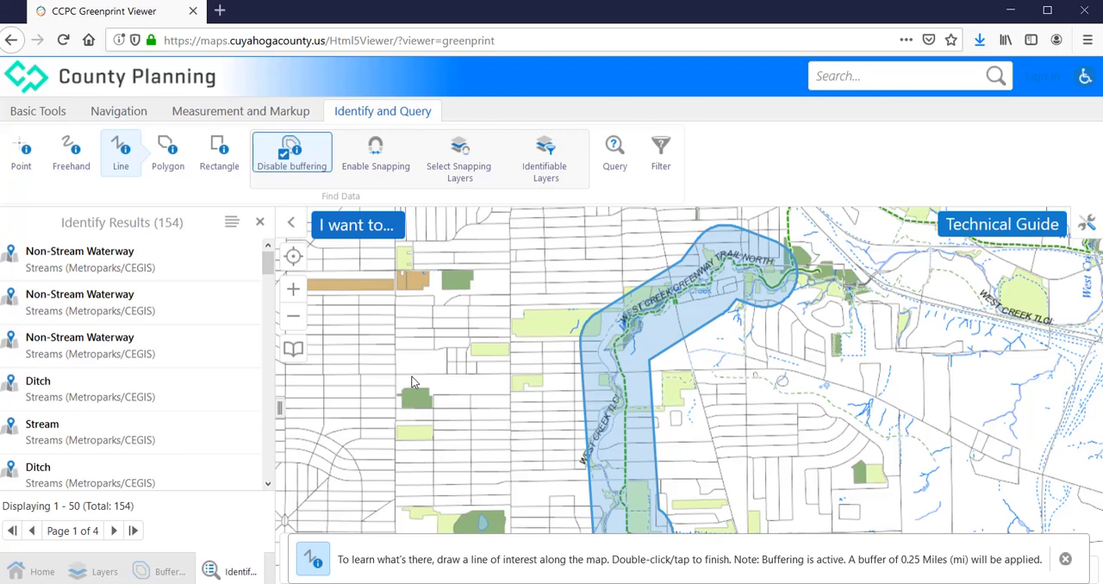
{"action": "left_click", "coordinate": [260, 224]}
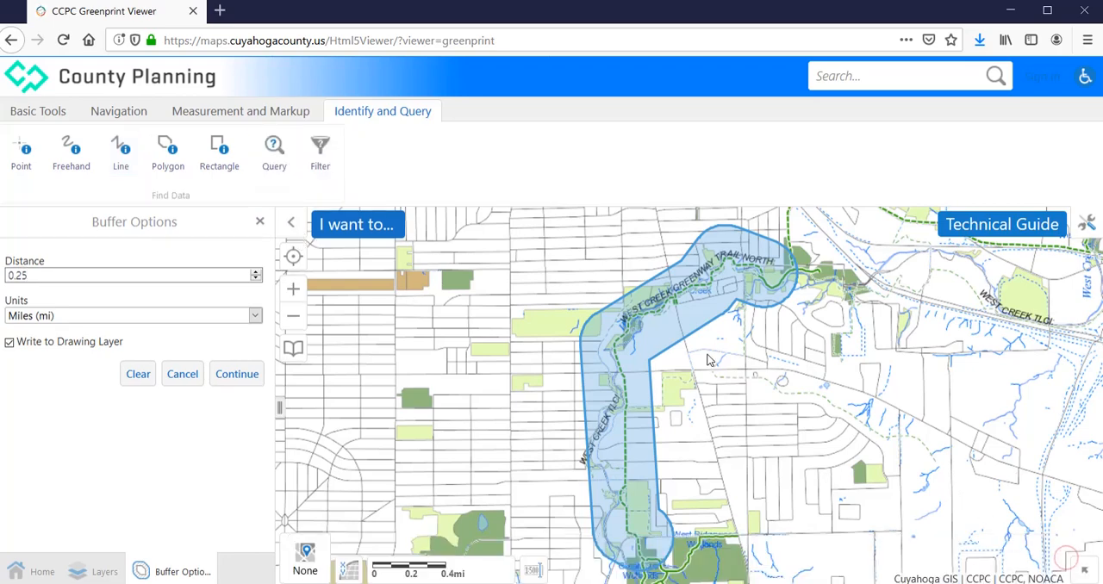
Erase all current drawings from the map, including the buffer around the trail
{"action": "left_click", "coordinate": [264, 118]}
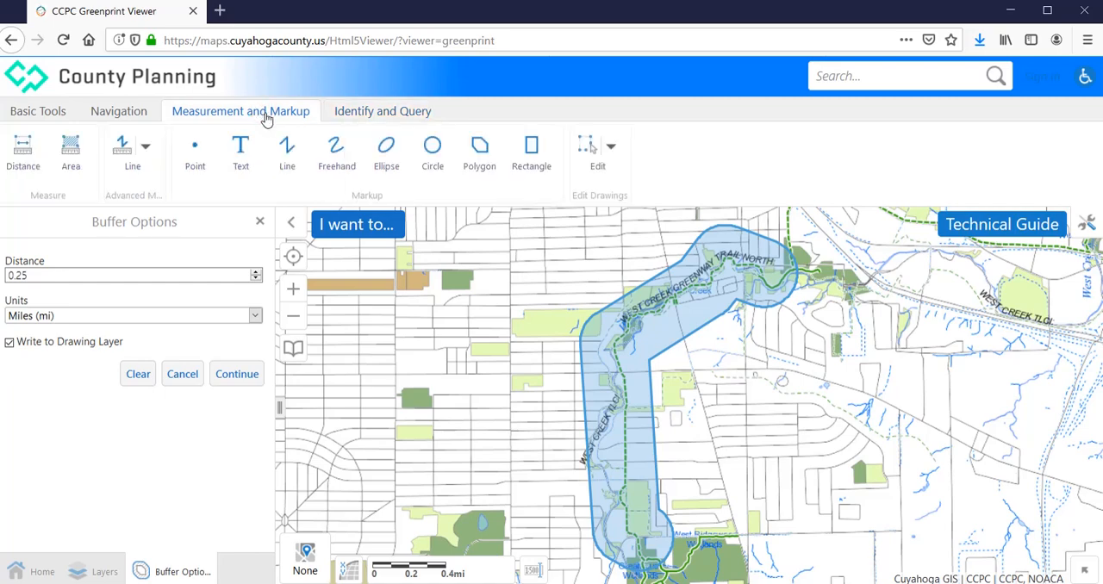
{"action": "left_click", "coordinate": [611, 149]}
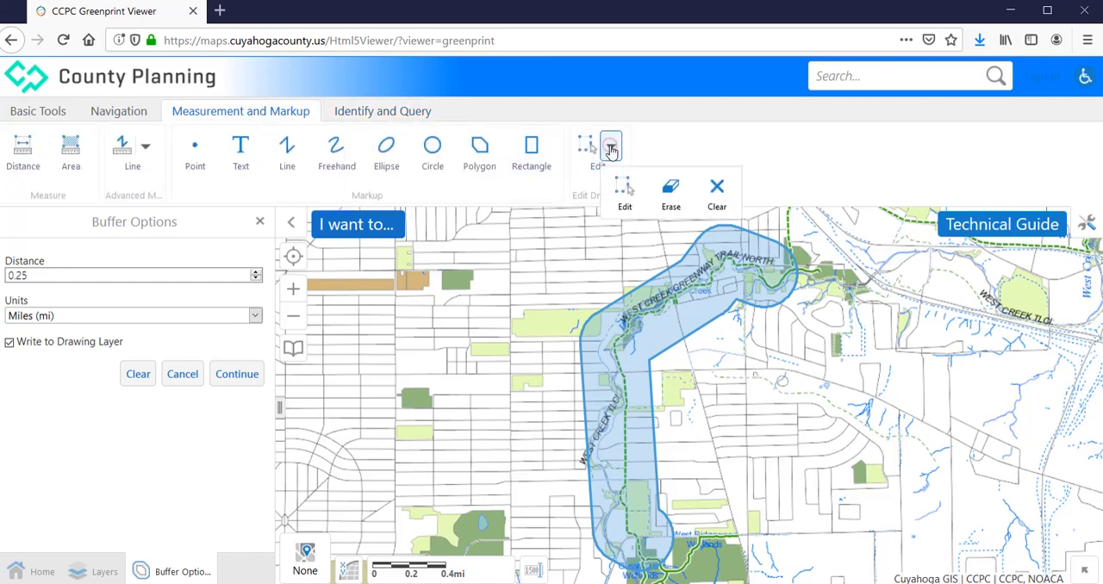
{"action": "left_click", "coordinate": [718, 192]}
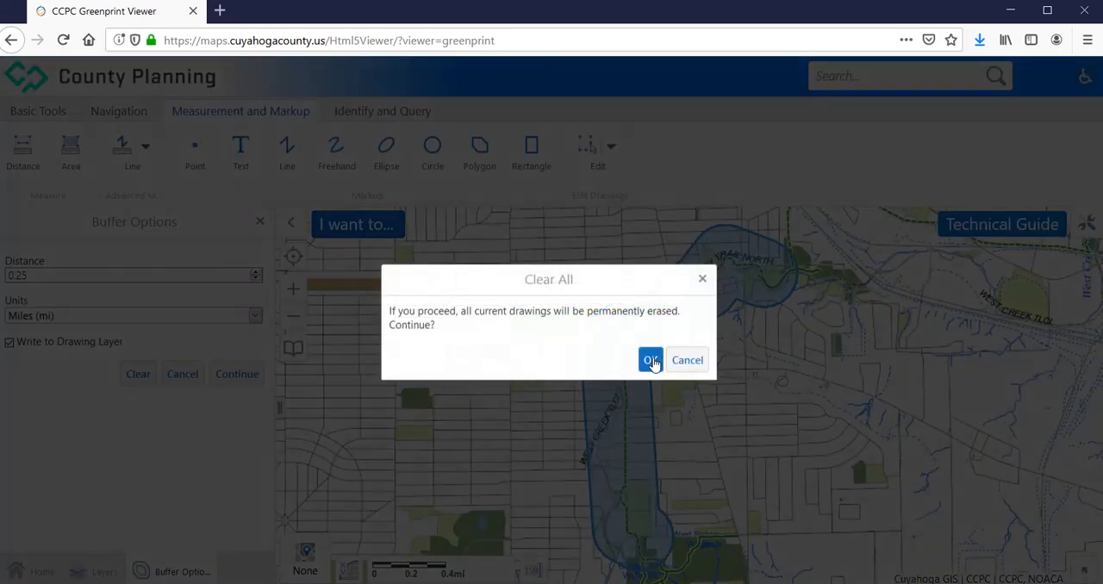
{"action": "left_click", "coordinate": [650, 360]}
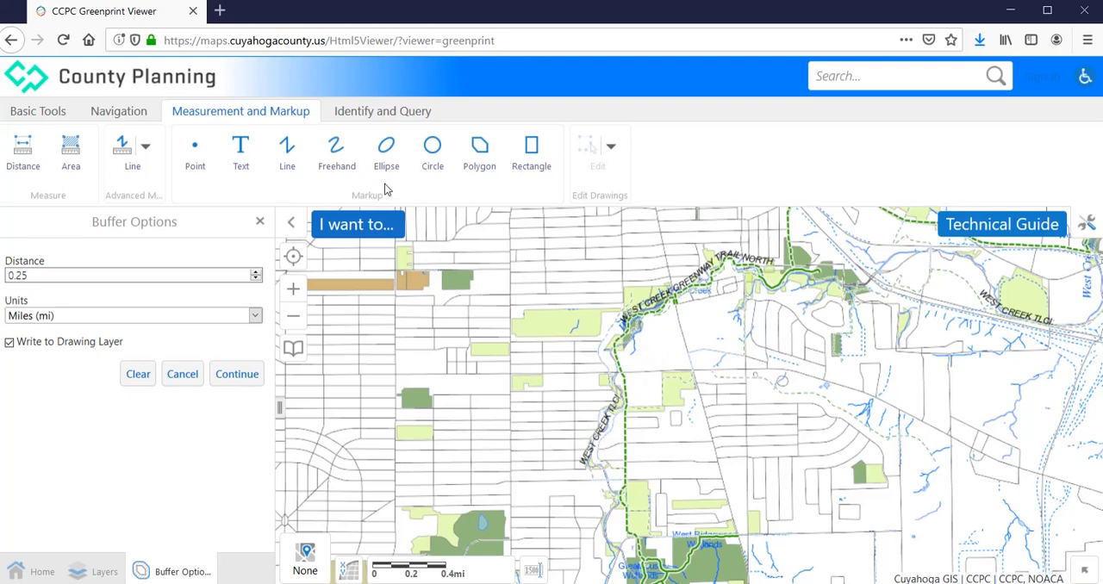
Restart line identification with snapping enabled and only the Trail and Bikeway Plan chosen as a snappable layer
{"action": "left_click", "coordinate": [381, 118]}
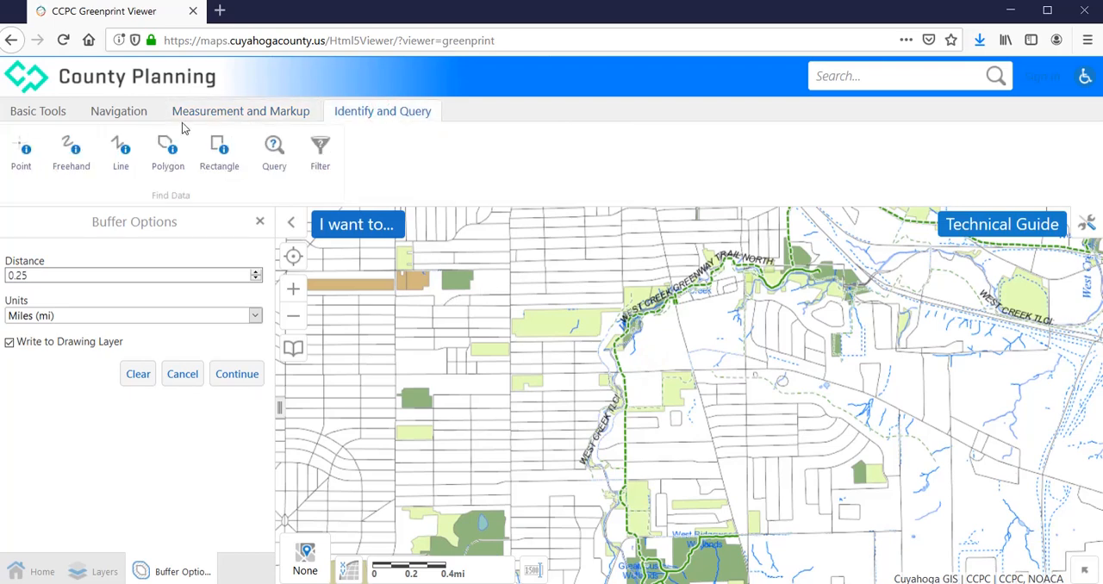
{"action": "left_click", "coordinate": [123, 152]}
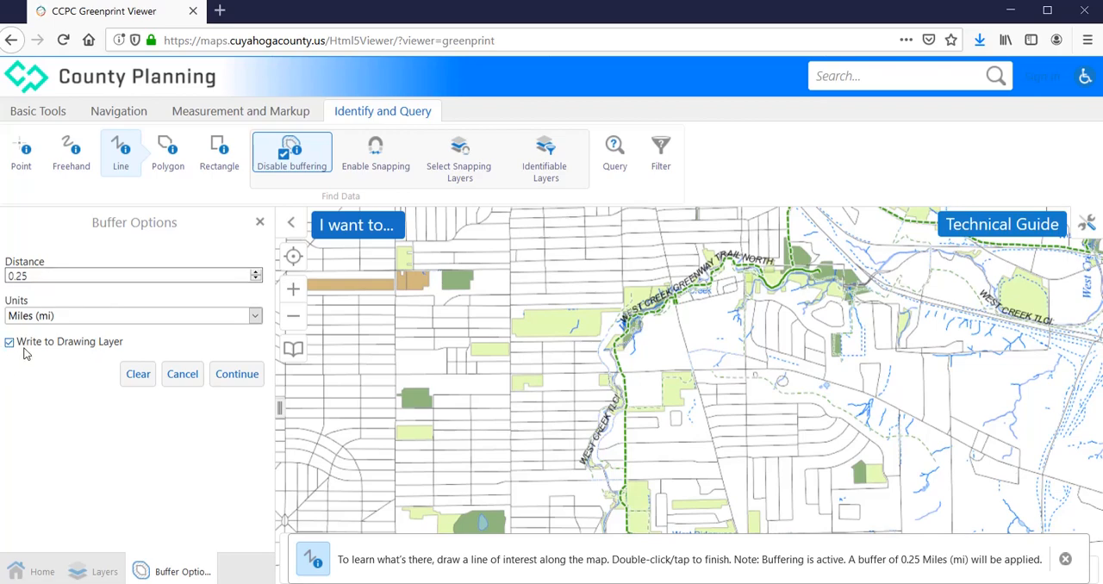
{"action": "left_click", "coordinate": [372, 154]}
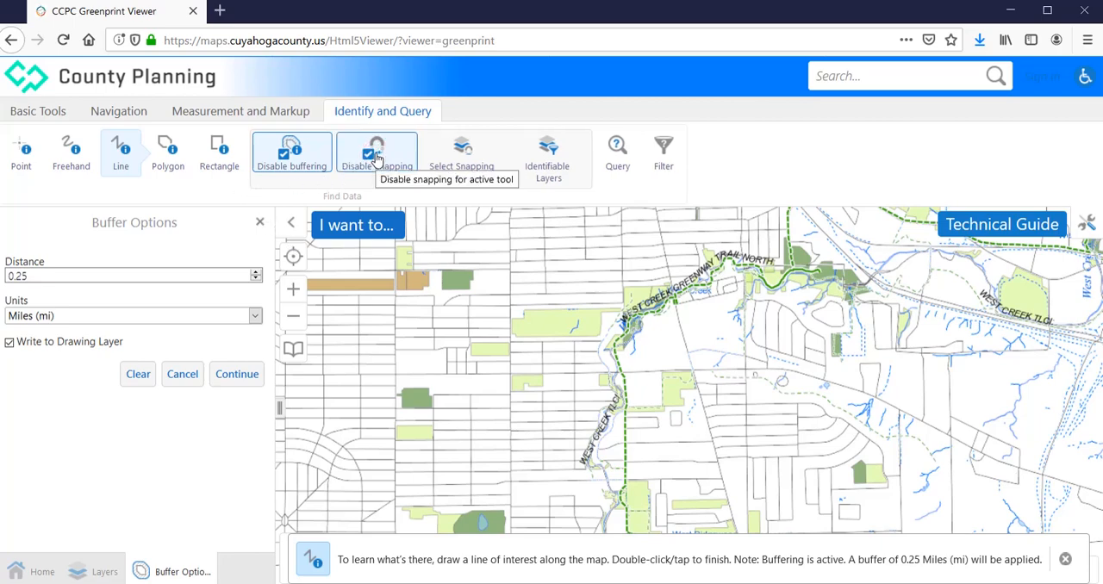
{"action": "left_click", "coordinate": [468, 166]}
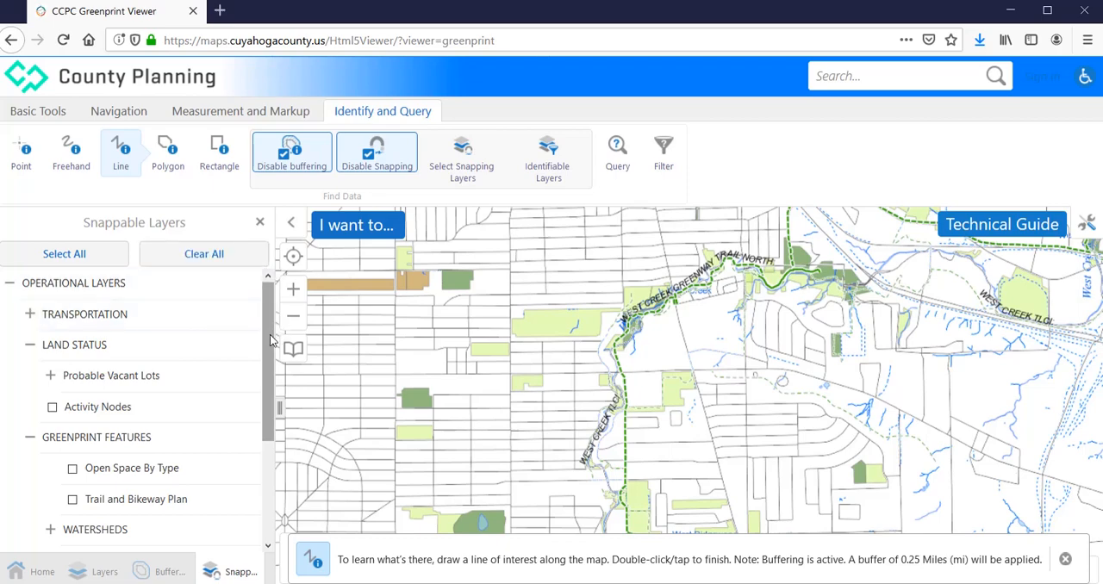
{"action": "left_click_drag", "start_coordinate": [270, 340], "coordinate": [260, 401]}
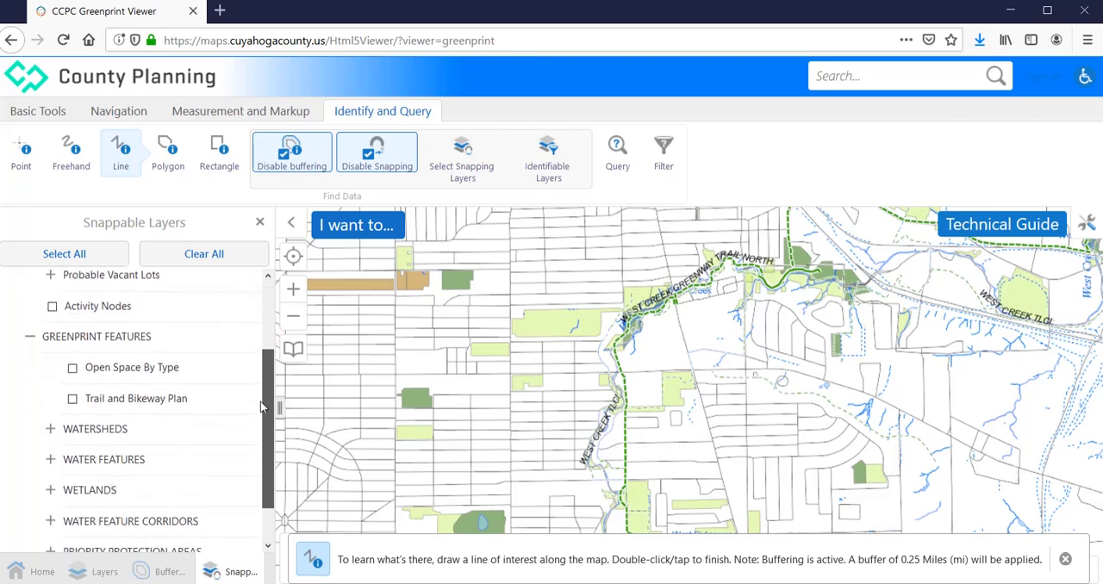
{"action": "left_click", "coordinate": [73, 401]}
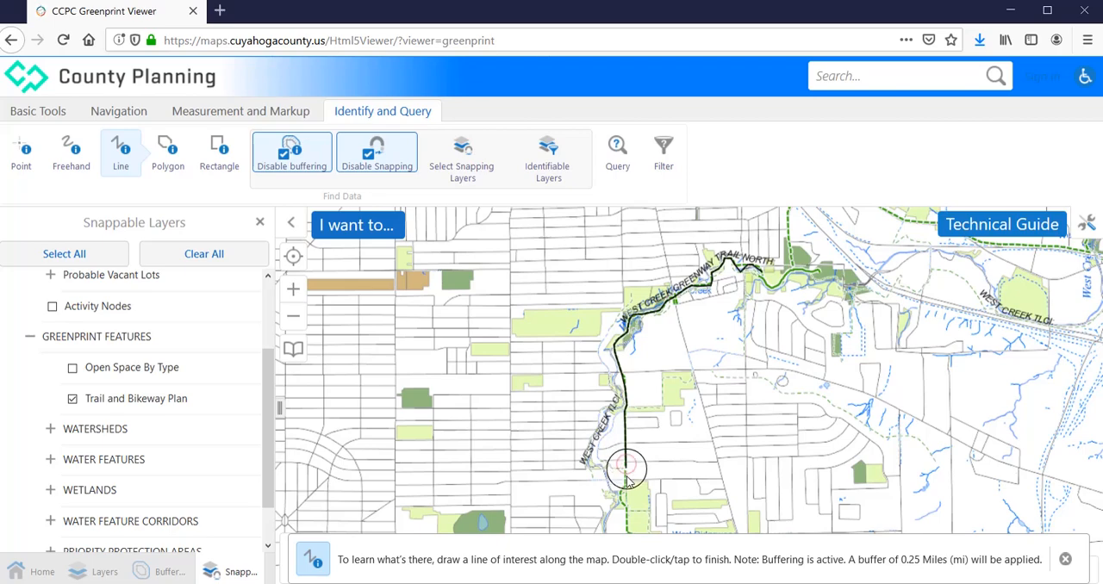
Finish the snapped identify line along the West Creek trail south to the wetlands area and exit the line tool
{"action": "left_click_drag", "start_coordinate": [626, 482], "coordinate": [626, 407]}
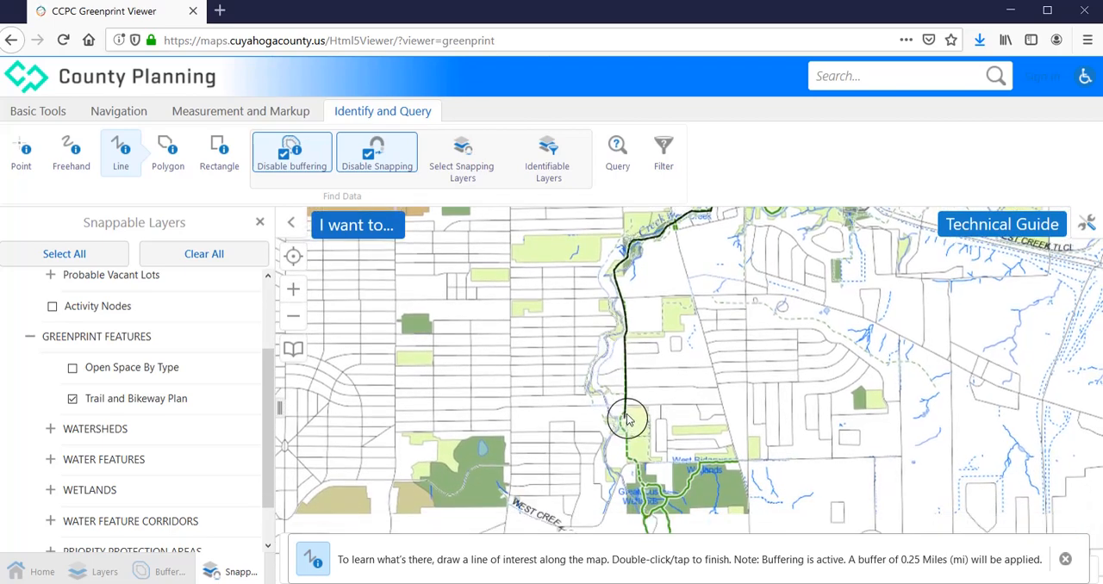
{"action": "left_click", "coordinate": [626, 413]}
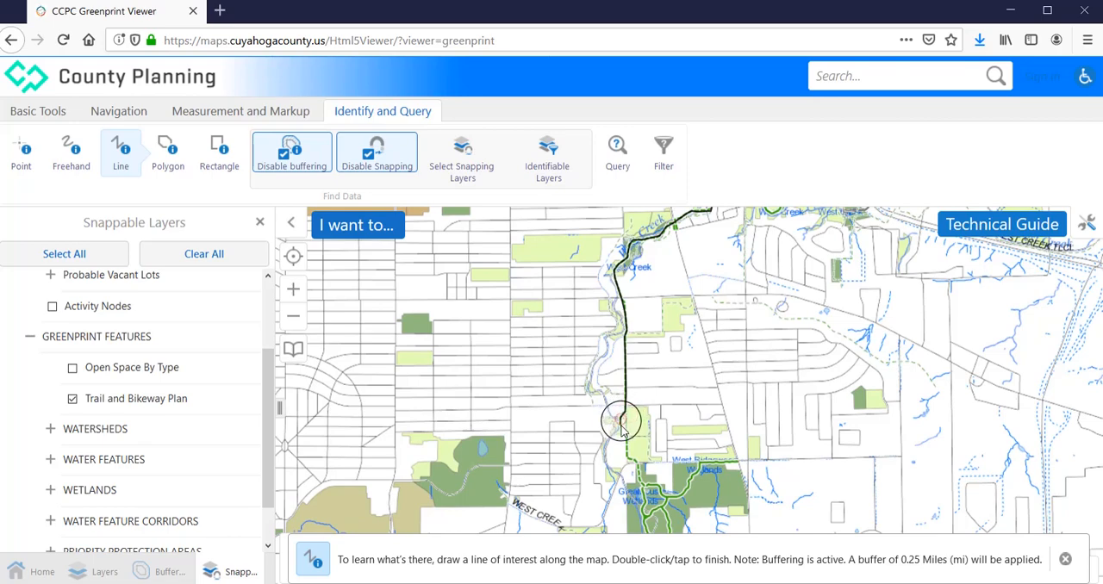
{"action": "double_click", "coordinate": [638, 467]}
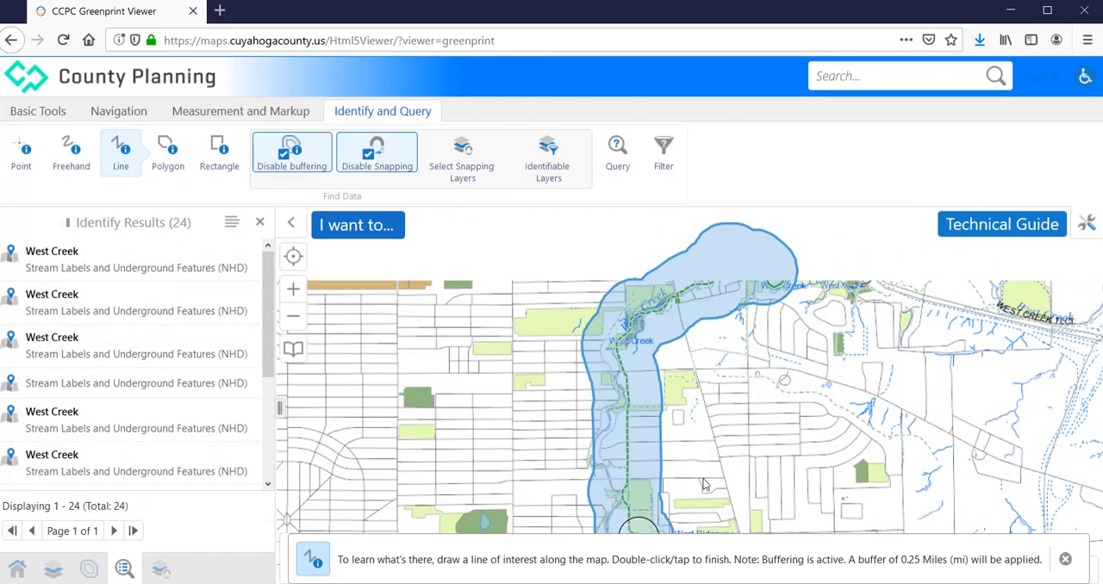
{"action": "left_click", "coordinate": [1065, 560]}
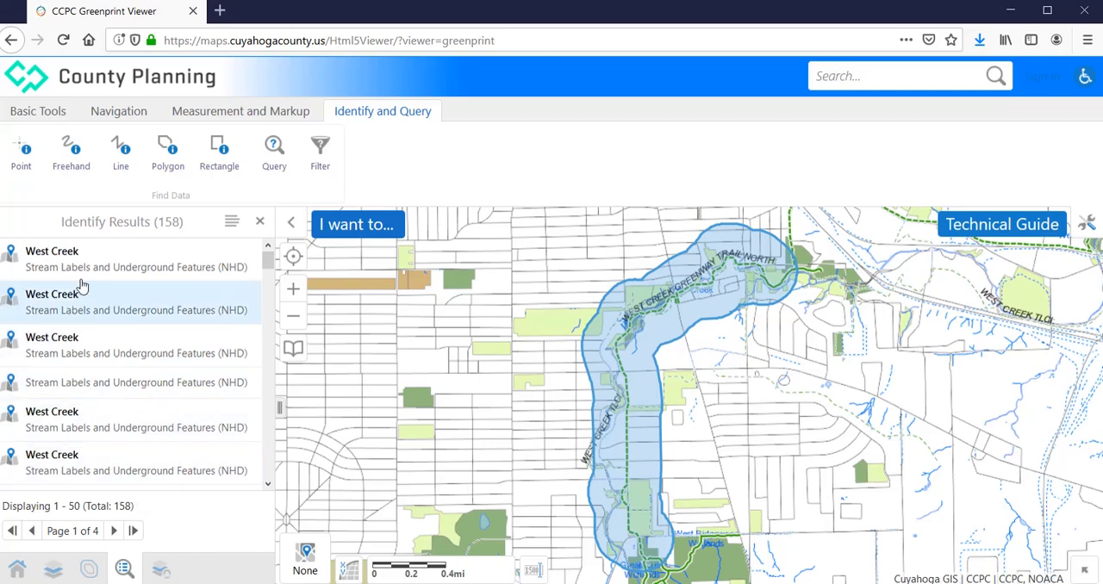
Switch the identify results to table format and show the 2010 Demographic Data results
{"action": "left_click", "coordinate": [231, 223]}
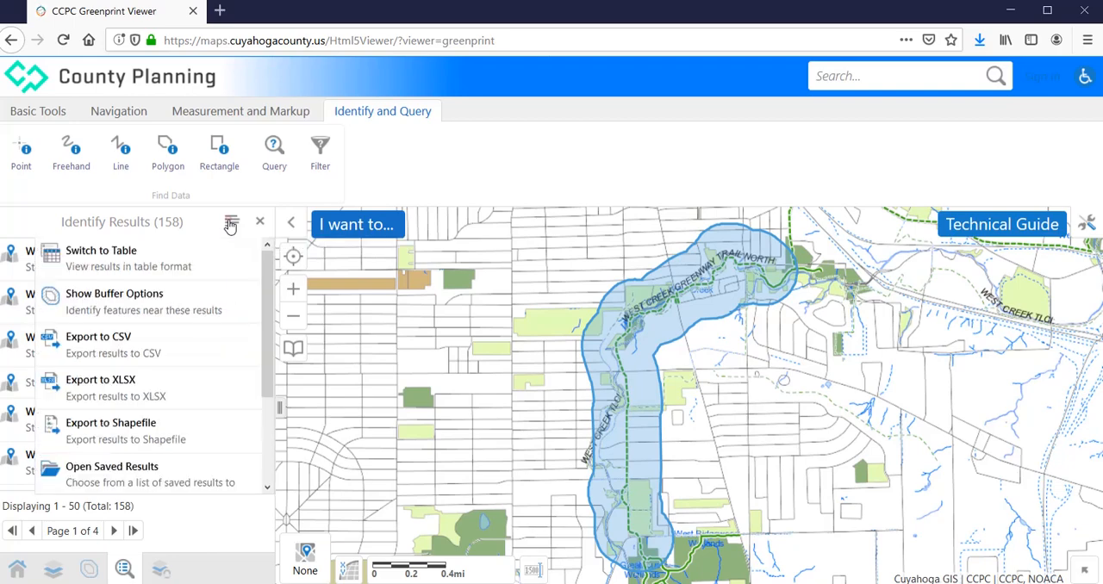
{"action": "left_click", "coordinate": [150, 261]}
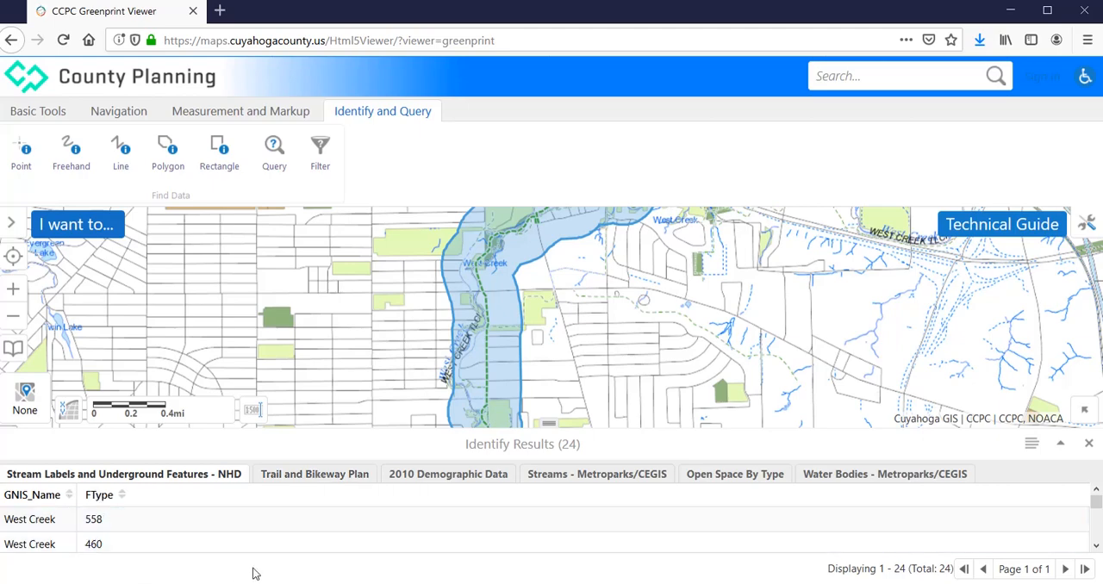
{"action": "left_click", "coordinate": [433, 480]}
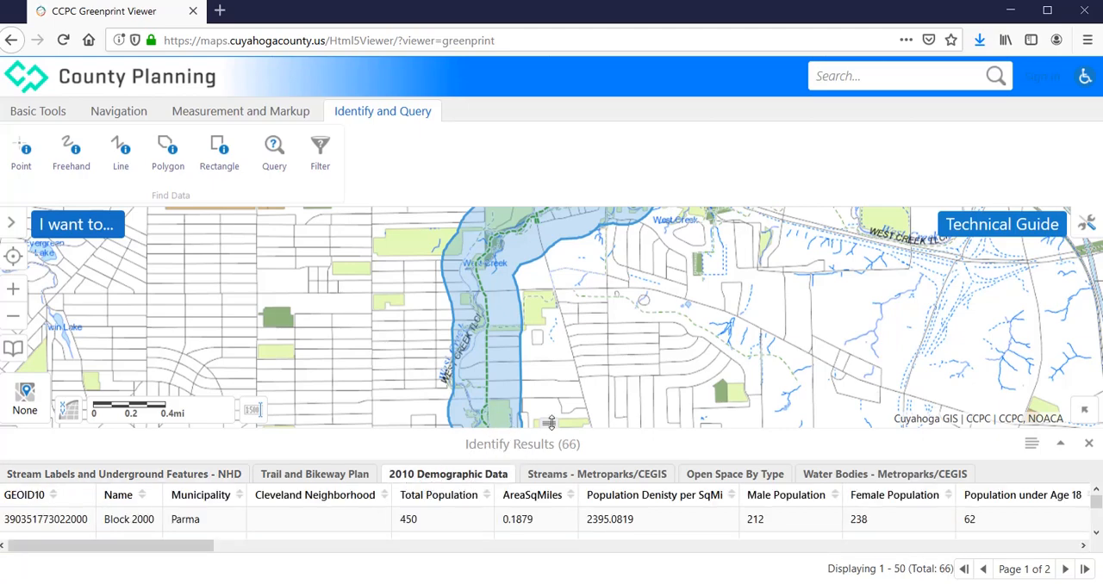
Enlarge the results table, examine the population columns, and view the Block 2000 record on the map before closing its details
{"action": "left_click_drag", "start_coordinate": [552, 423], "coordinate": [562, 337]}
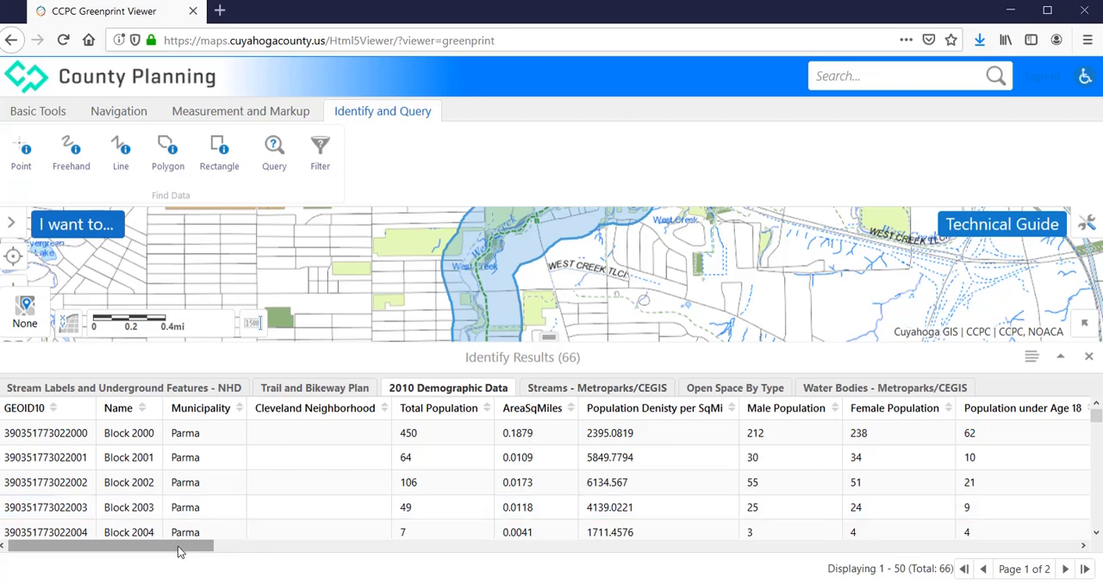
{"action": "left_click_drag", "start_coordinate": [177, 547], "coordinate": [362, 580]}
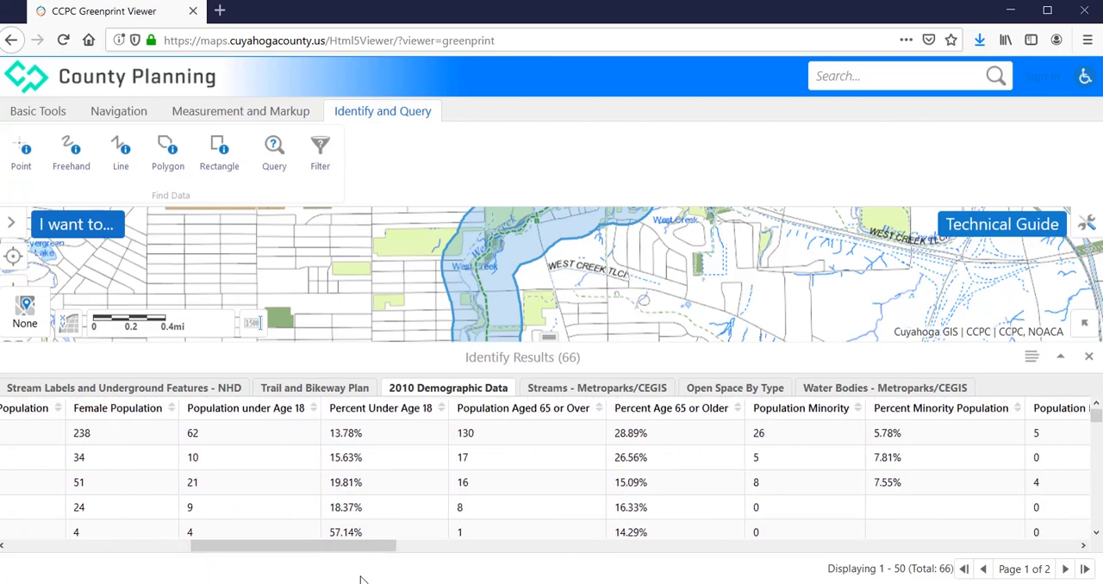
{"action": "left_click", "coordinate": [197, 437]}
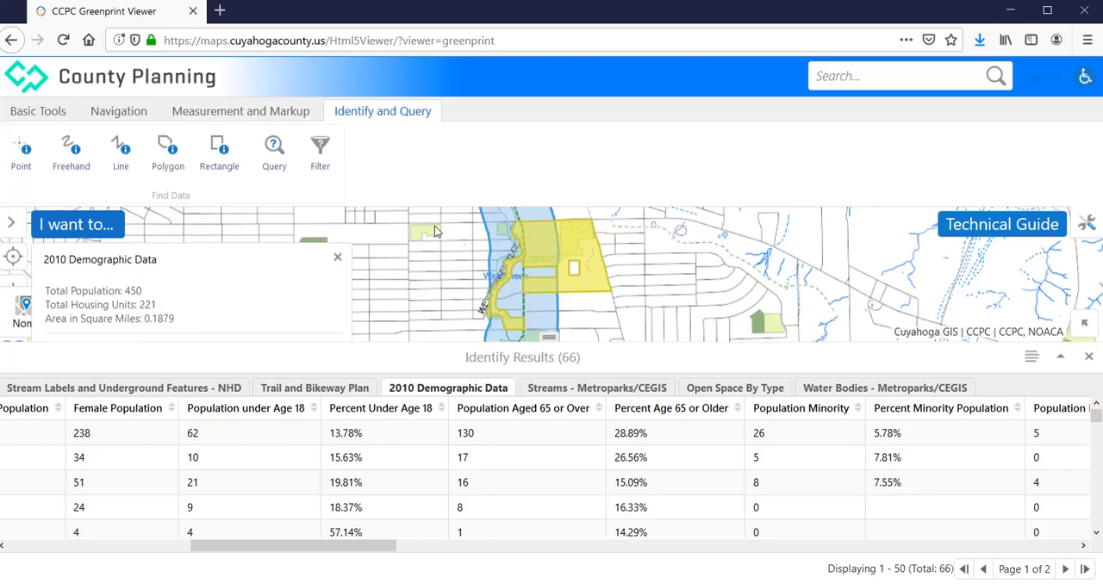
{"action": "left_click", "coordinate": [337, 257]}
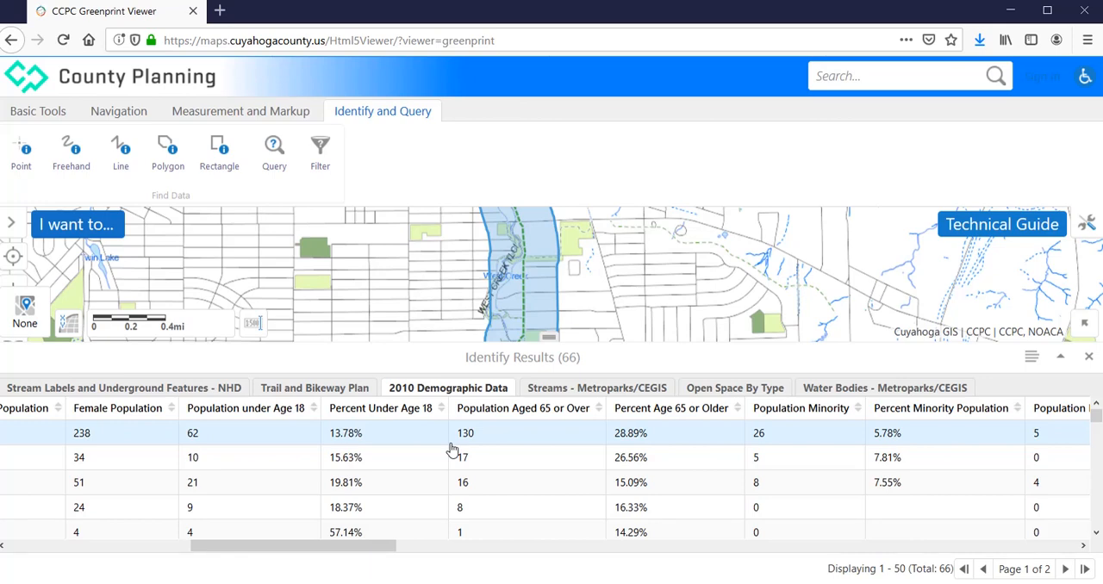
Export the identify results to XLSX and open the downloaded file in Microsoft Excel
{"action": "left_click", "coordinate": [1033, 360]}
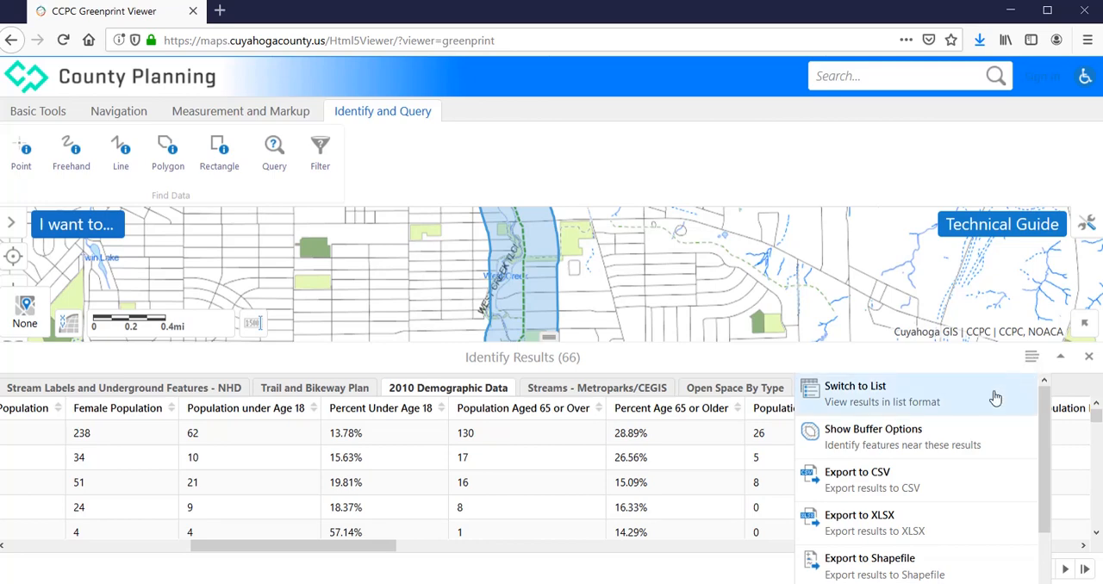
{"action": "left_click", "coordinate": [886, 523]}
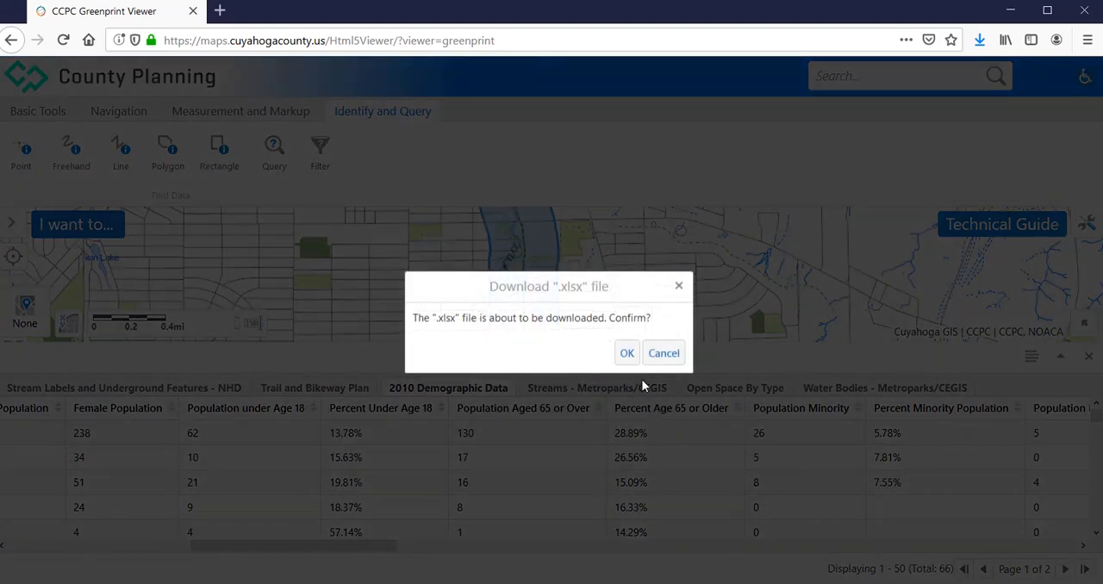
{"action": "left_click", "coordinate": [627, 353]}
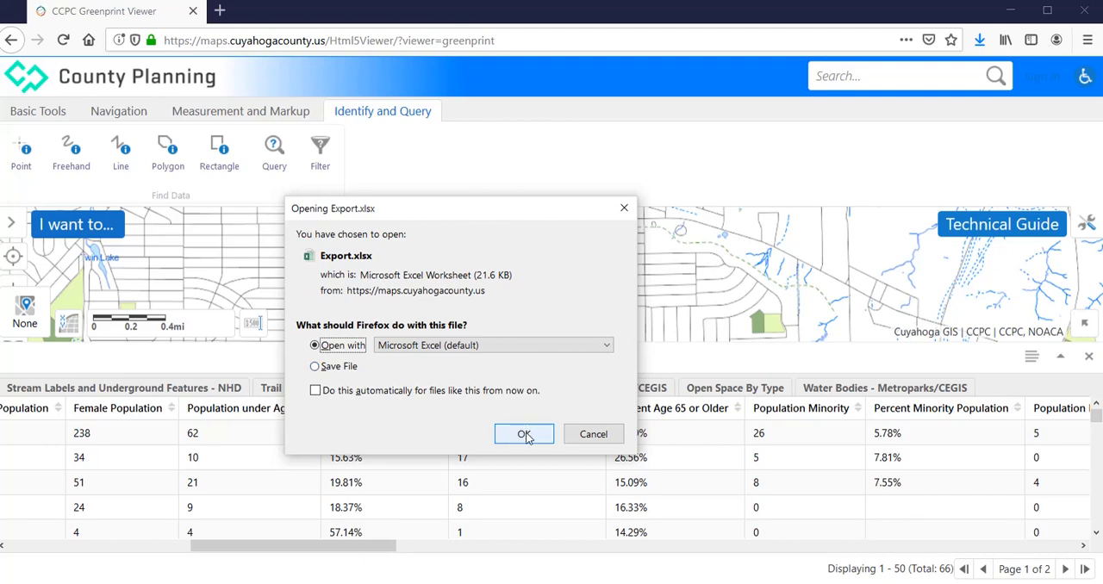
{"action": "left_click", "coordinate": [524, 435]}
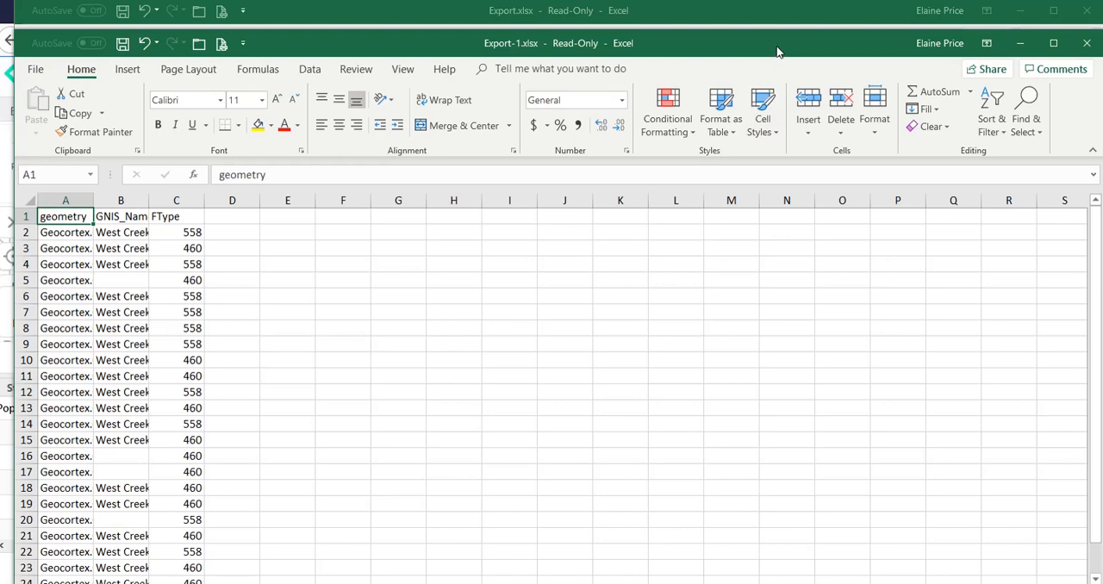
On the 2010 Demographic Data sheet of Export-1.xlsx, widen the Pop Age 5-9, 10-14 and 15-17 columns to show their full headings
{"action": "left_click_drag", "start_coordinate": [777, 51], "coordinate": [764, 8]}
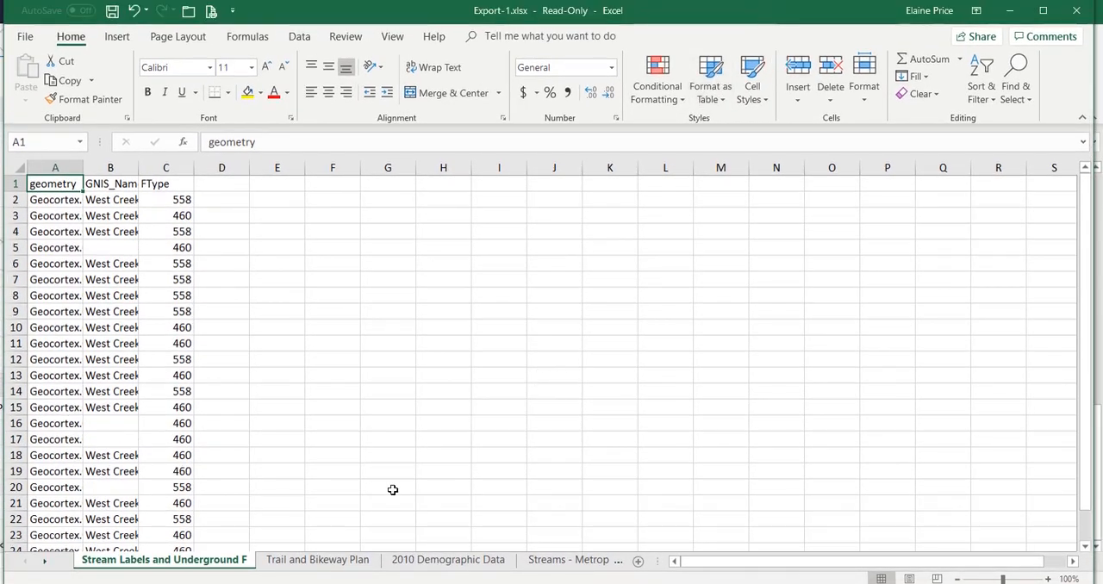
{"action": "left_click", "coordinate": [446, 562]}
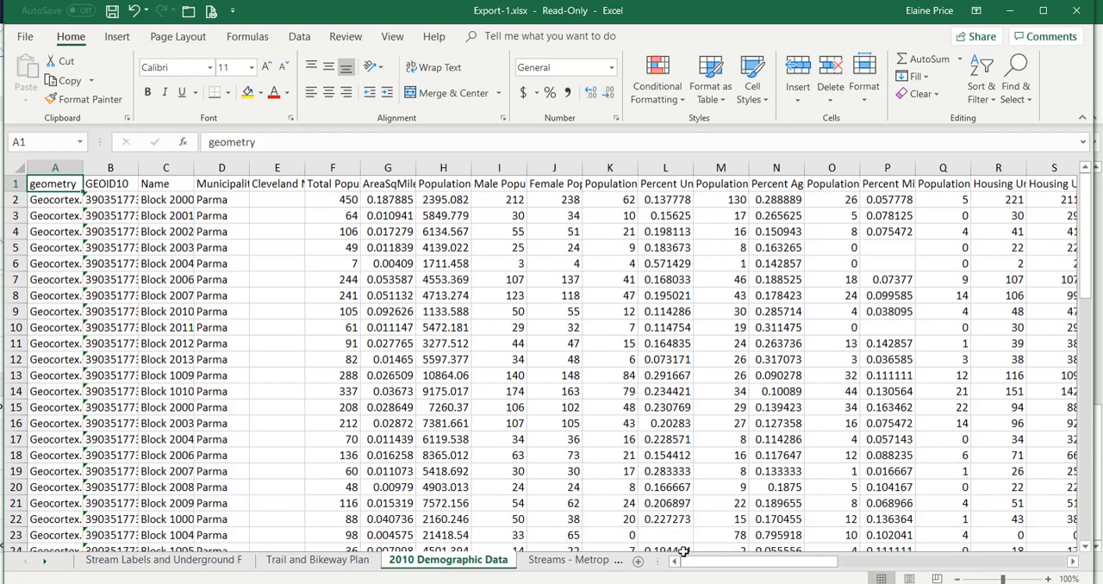
{"action": "left_click_drag", "start_coordinate": [696, 564], "coordinate": [820, 561]}
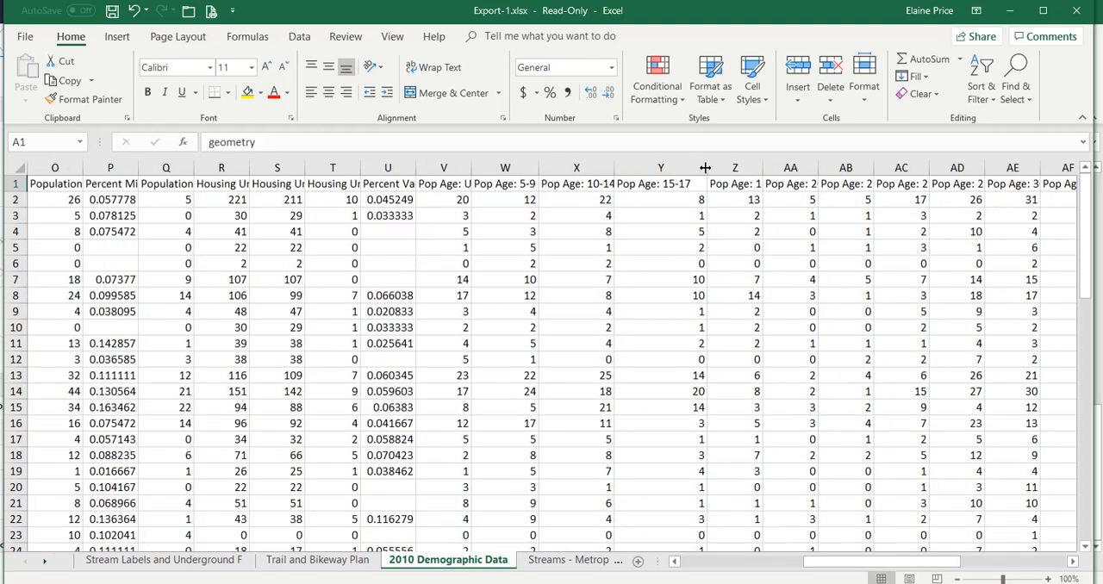
{"action": "left_click_drag", "start_coordinate": [707, 168], "coordinate": [680, 167]}
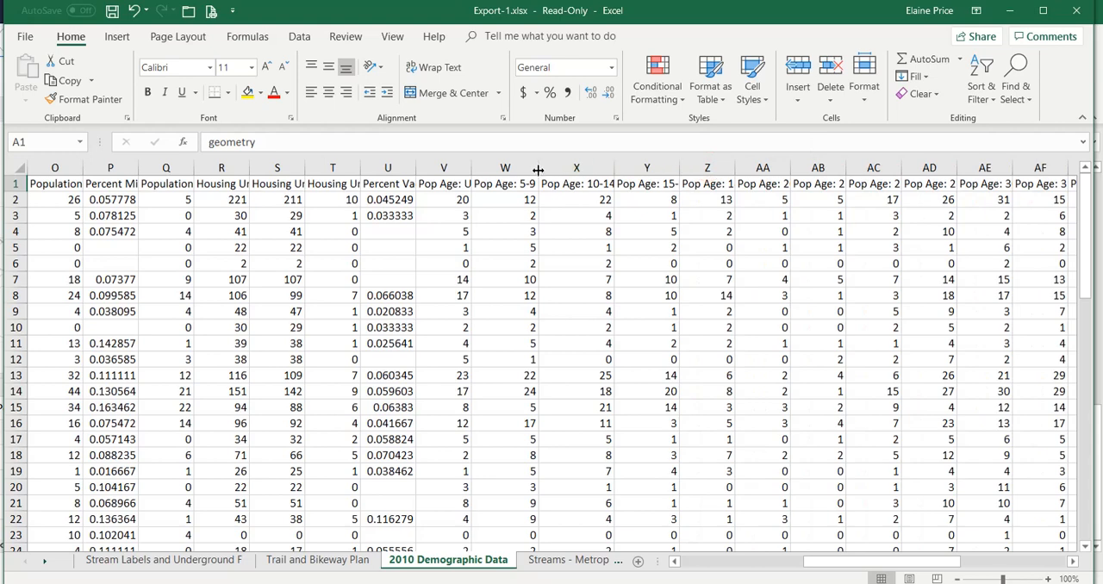
{"action": "left_click_drag", "start_coordinate": [537, 168], "coordinate": [559, 166]}
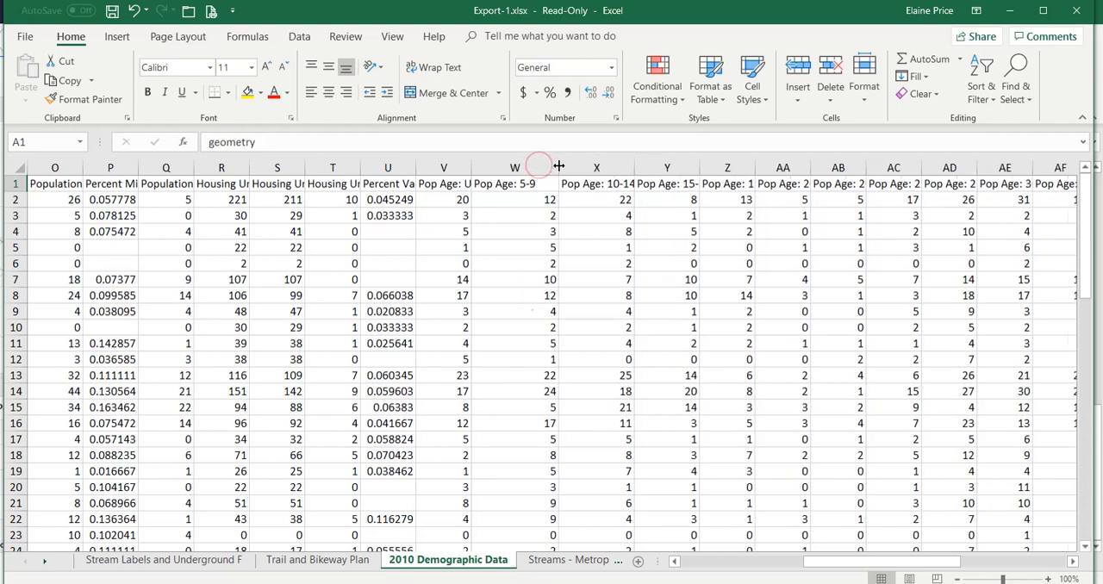
{"action": "left_click_drag", "start_coordinate": [636, 166], "coordinate": [750, 167]}
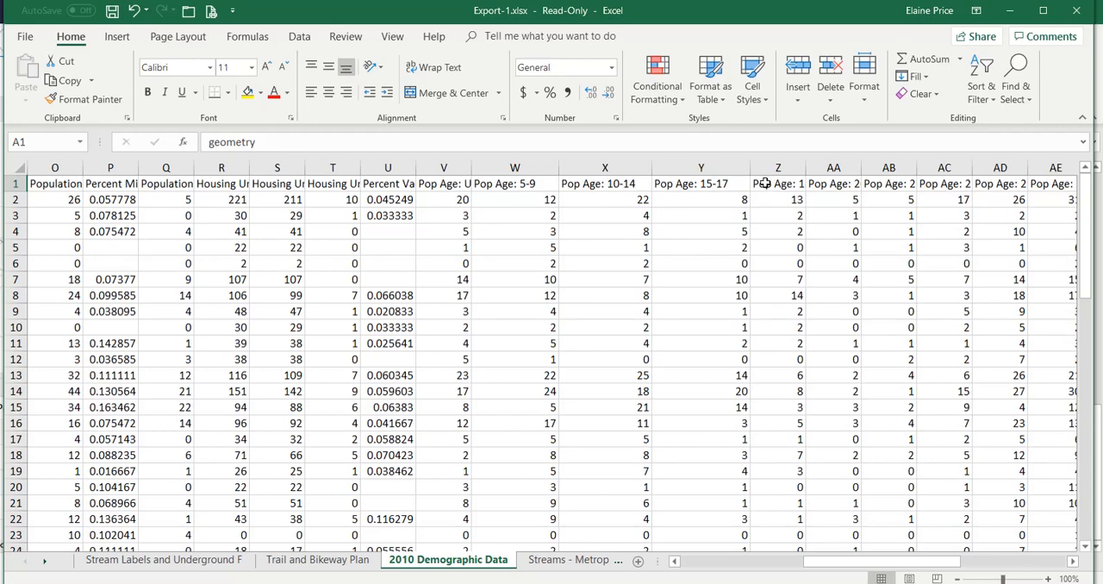
In cell W69 below the demographic data, total the population aged 5 to 17 with =SUM(W2:Y67)
{"action": "left_click_drag", "start_coordinate": [1087, 216], "coordinate": [1084, 469]}
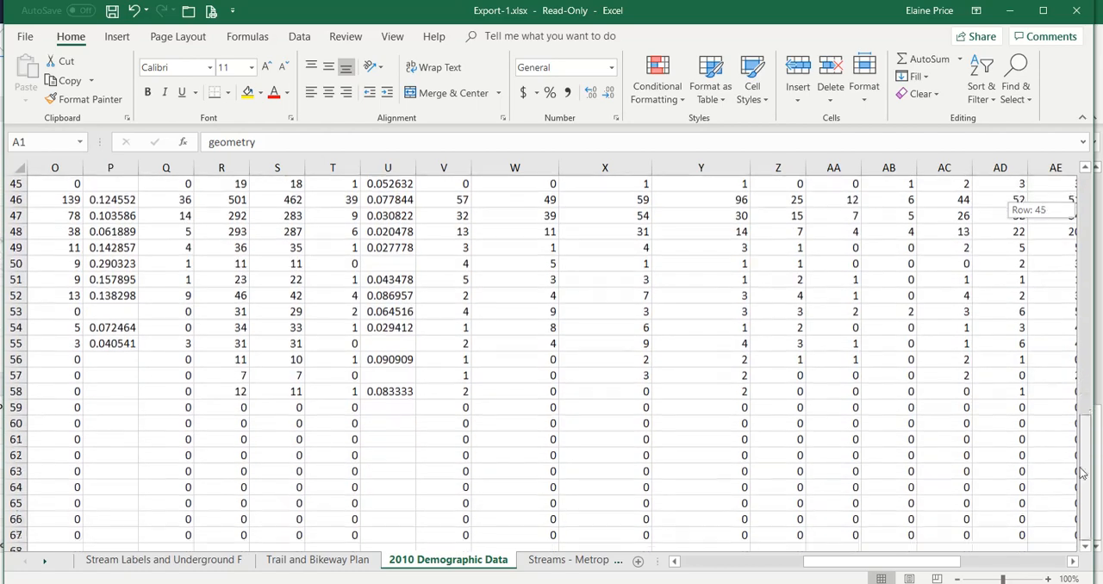
{"action": "left_click", "coordinate": [704, 535]}
{"action": "key", "text": "Down"}
{"action": "key", "text": "Down"}
{"action": "key", "text": "Down"}
{"action": "key", "text": "Down"}
{"action": "key", "text": "Down"}
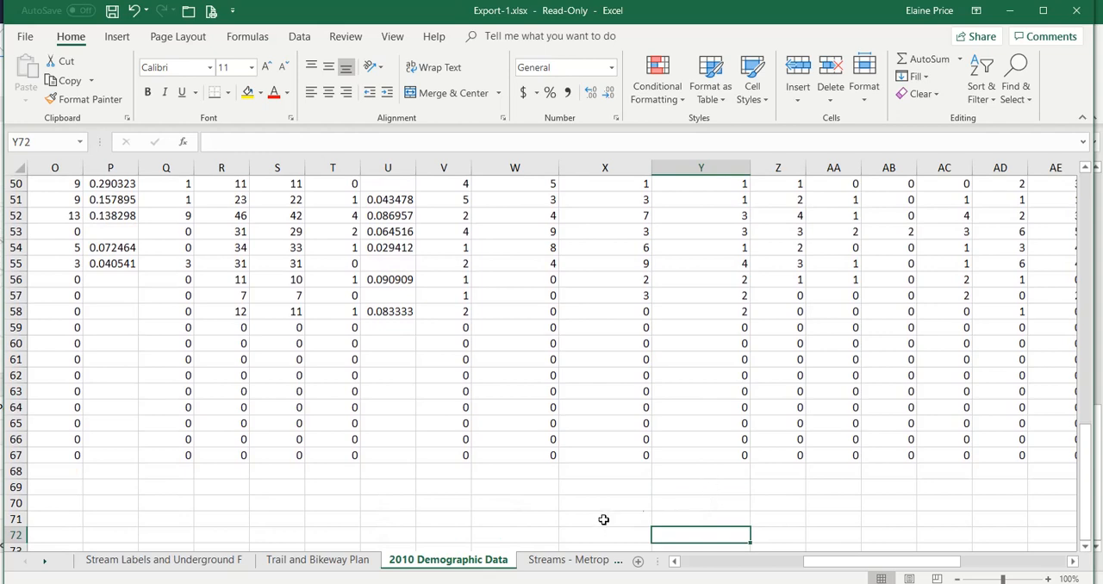
{"action": "left_click", "coordinate": [523, 489]}
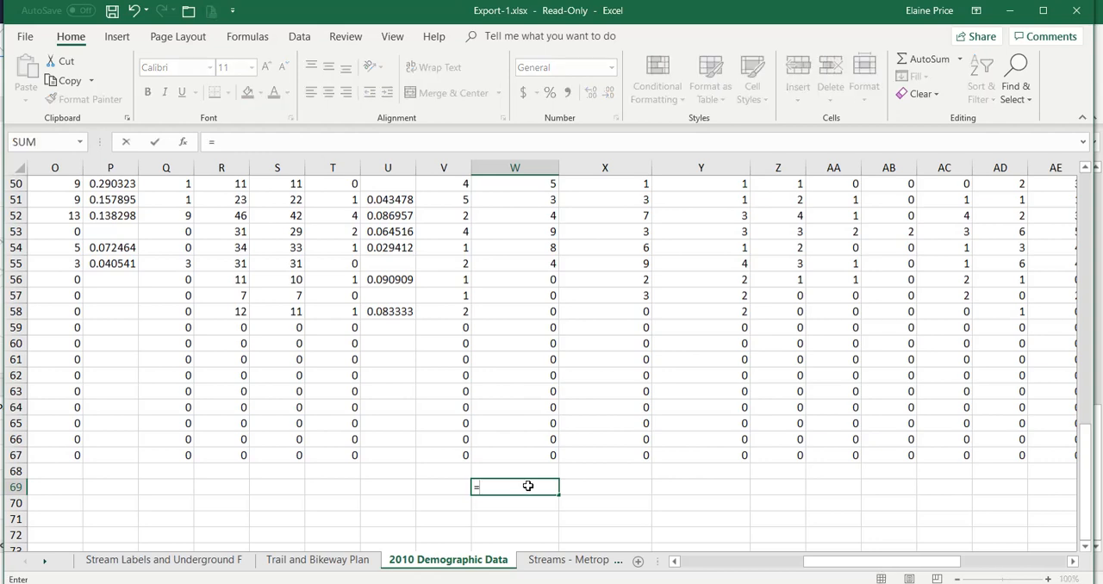
{"action": "type", "text": "=sum"}
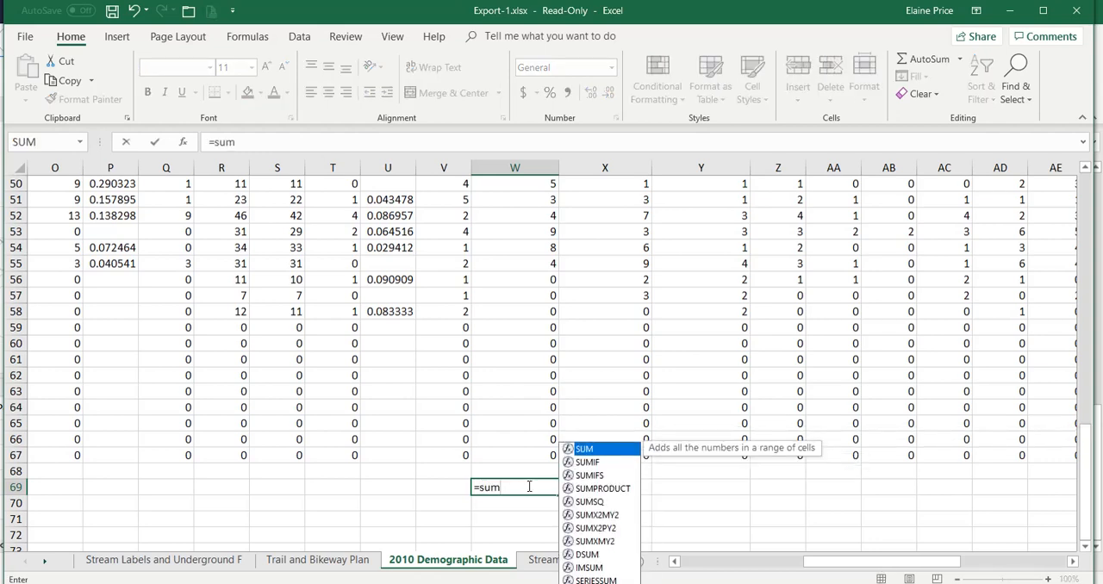
{"action": "type", "text": "("}
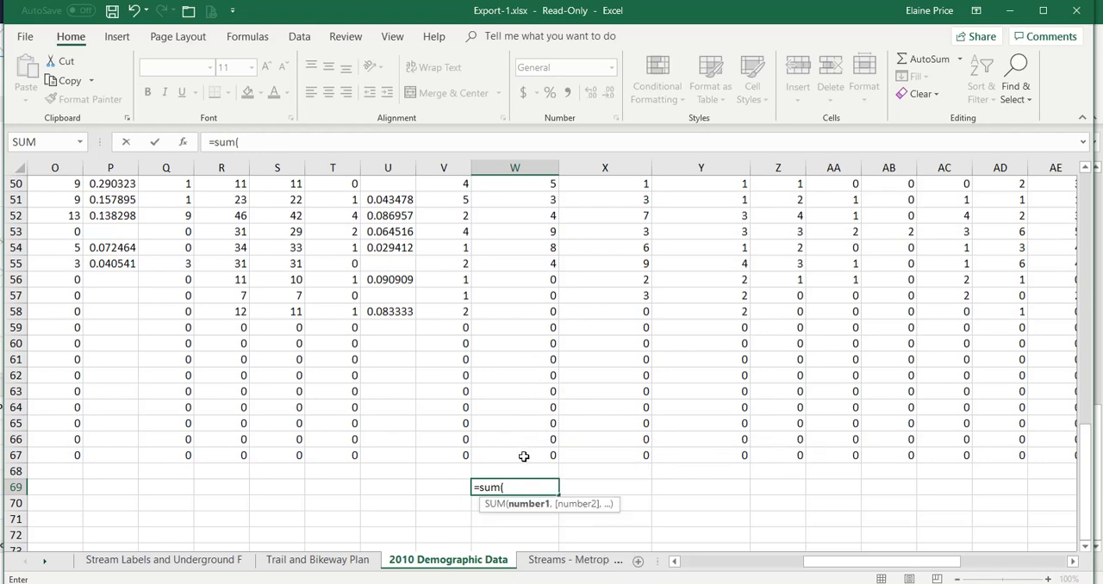
{"action": "left_click_drag", "start_coordinate": [523, 454], "coordinate": [664, 200]}
{"action": "key", "text": "Return"}
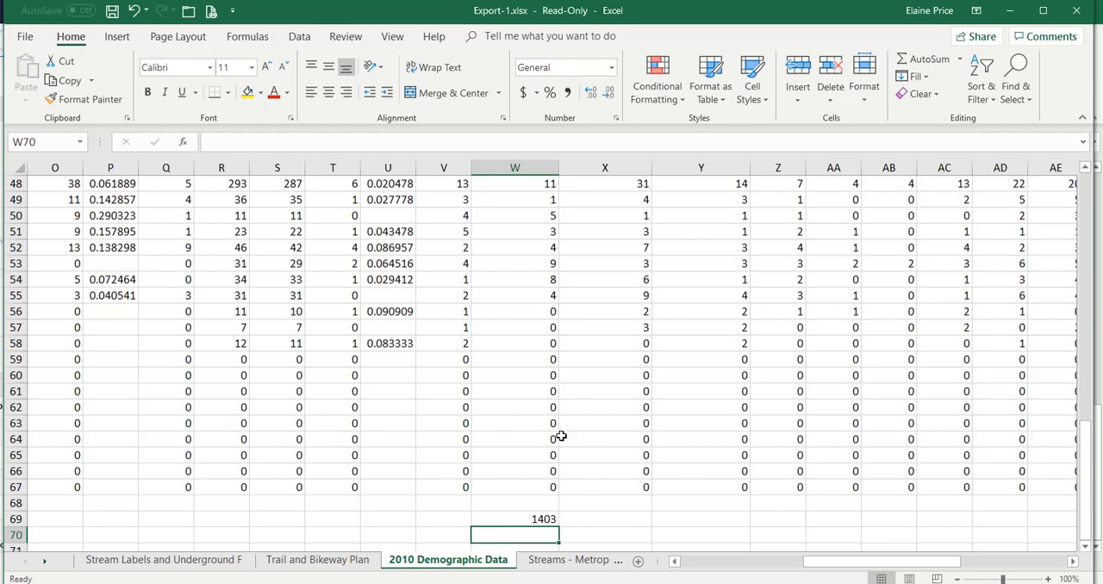
{"action": "left_click", "coordinate": [534, 518]}
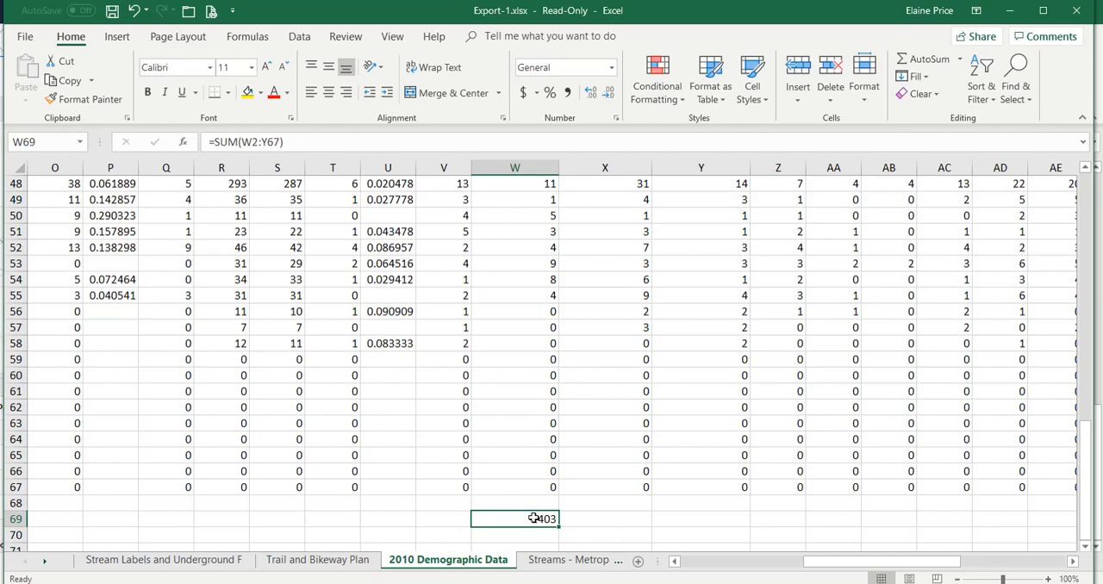
Switch back to the CCPC Greenprint Viewer, erase all current drawings from the map, and close the identify results table
{"action": "left_click", "coordinate": [1014, 12]}
{"action": "left_click", "coordinate": [1016, 11]}
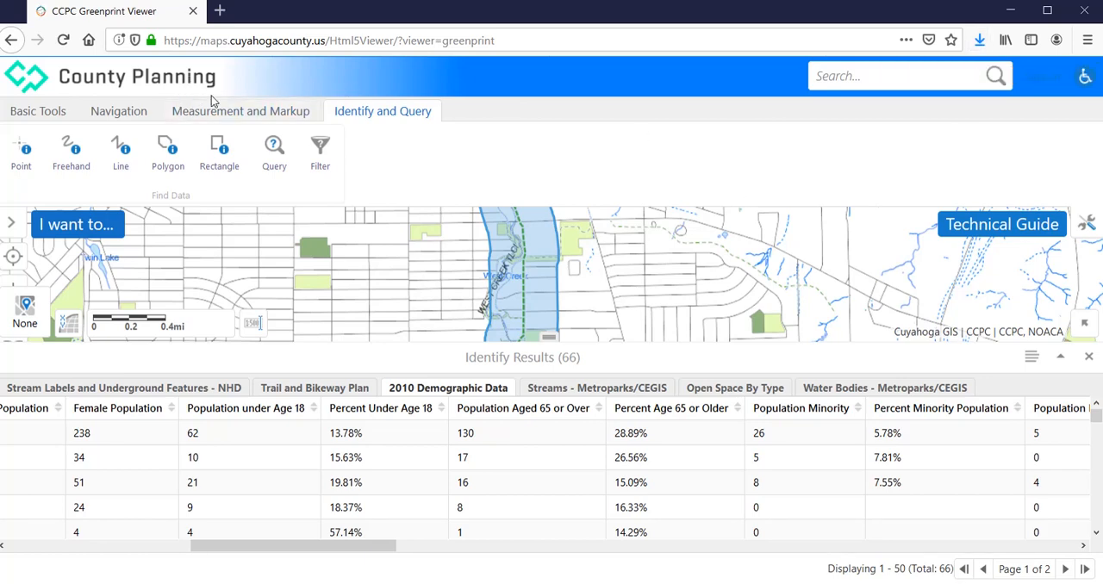
{"action": "left_click", "coordinate": [249, 118]}
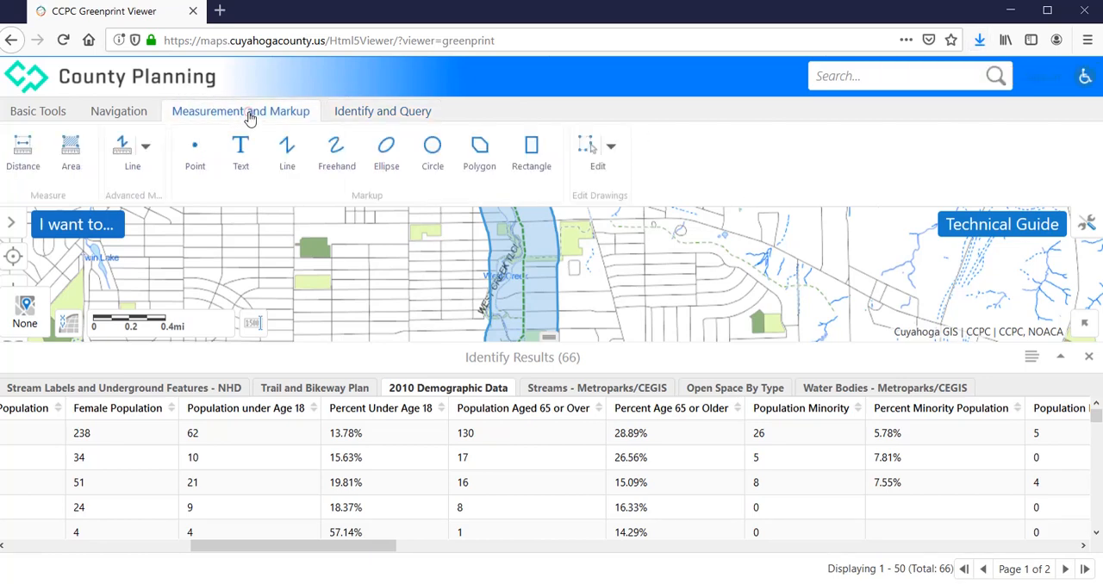
{"action": "left_click", "coordinate": [609, 152]}
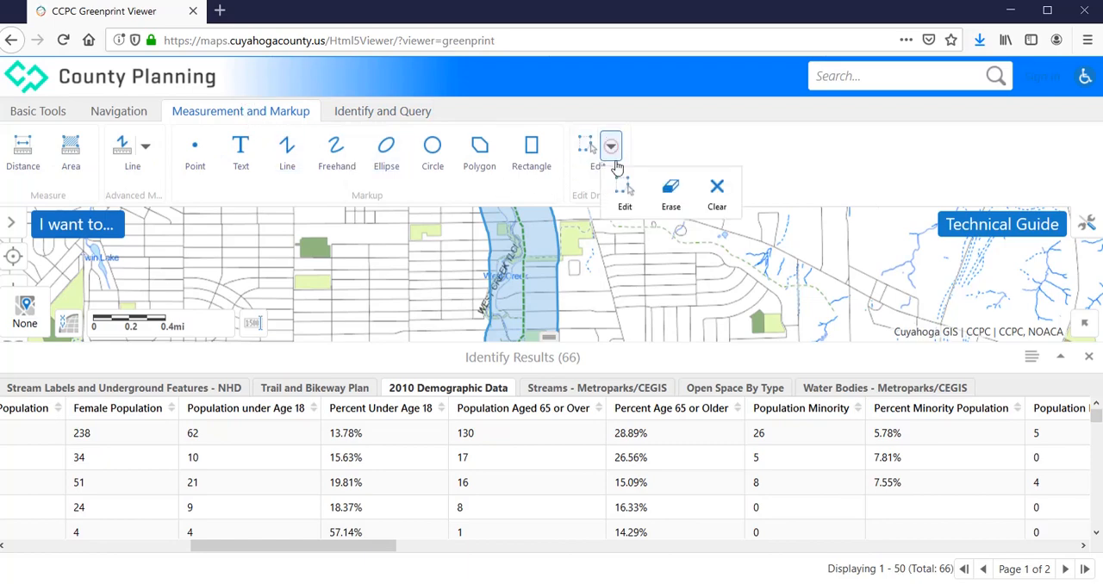
{"action": "left_click", "coordinate": [718, 194]}
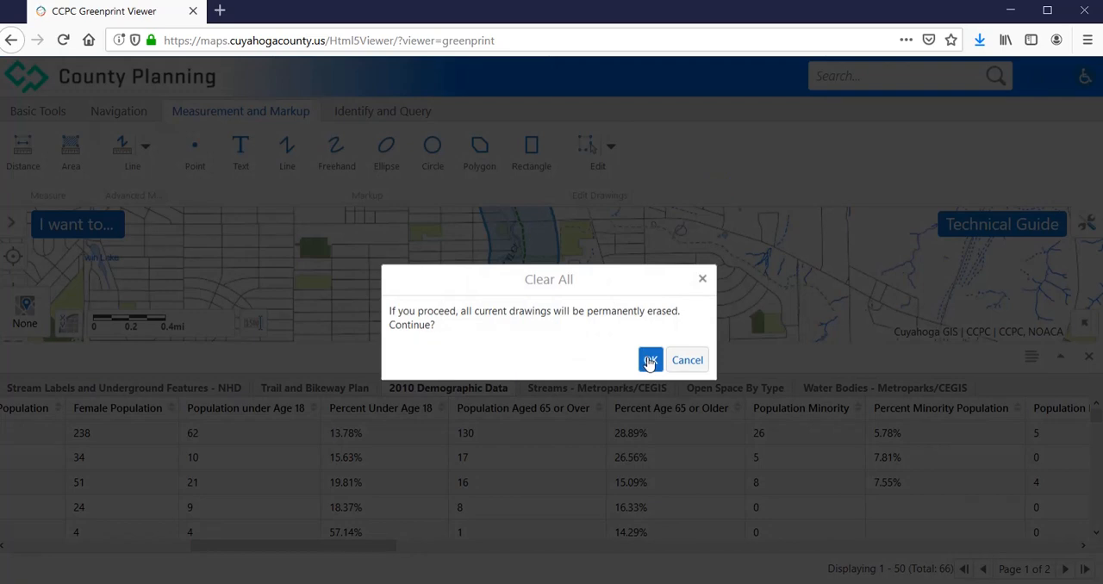
{"action": "left_click", "coordinate": [650, 362]}
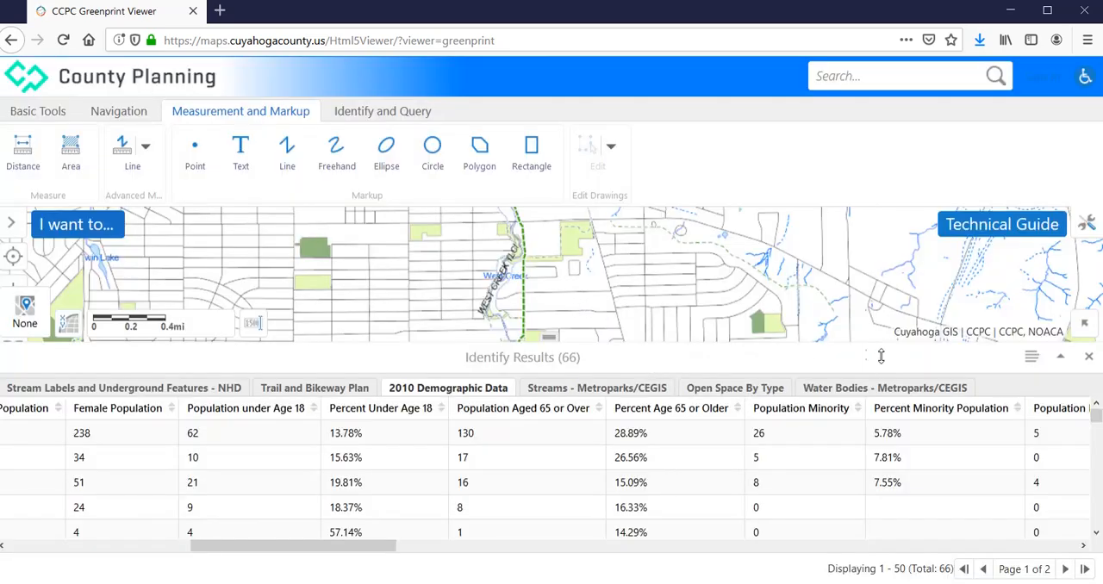
{"action": "left_click", "coordinate": [1088, 356]}
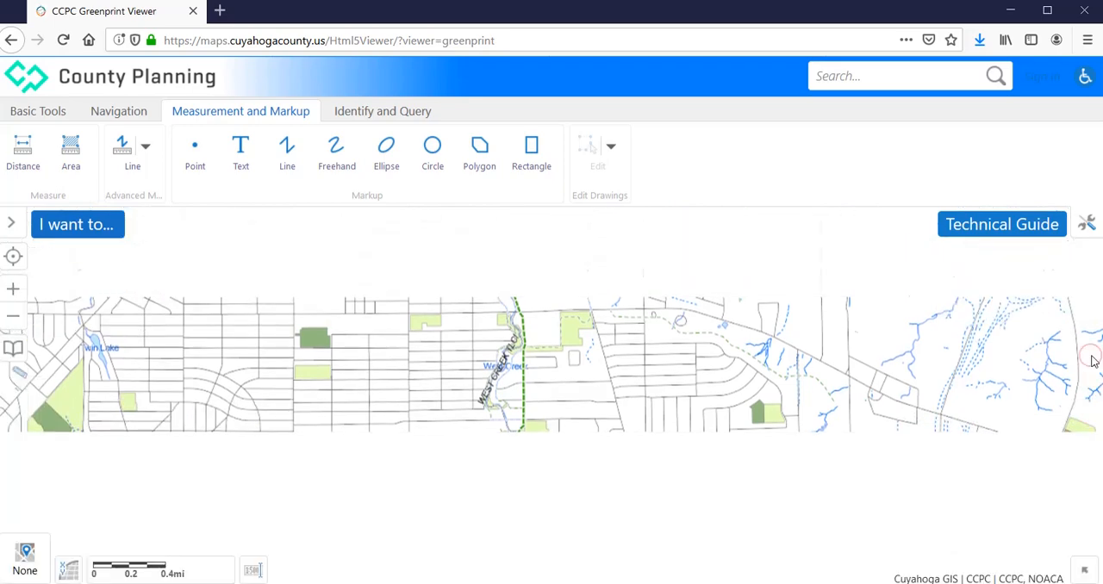